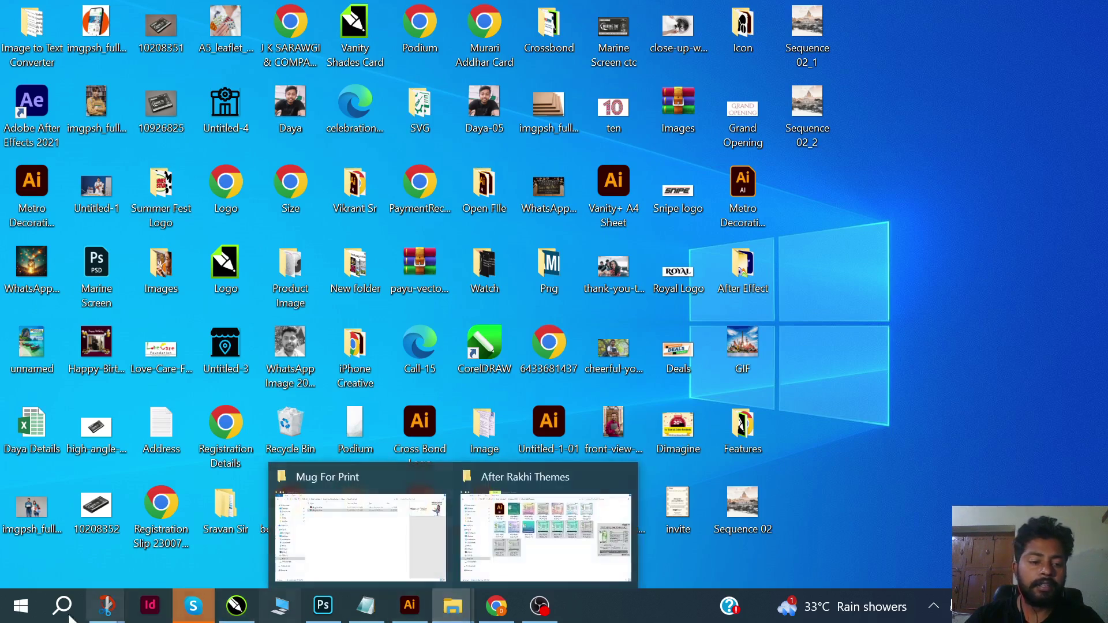
- Open the Fonts folder at This PC > SSD (C:) > Windows > Fonts in File Explorer
click(278, 611)
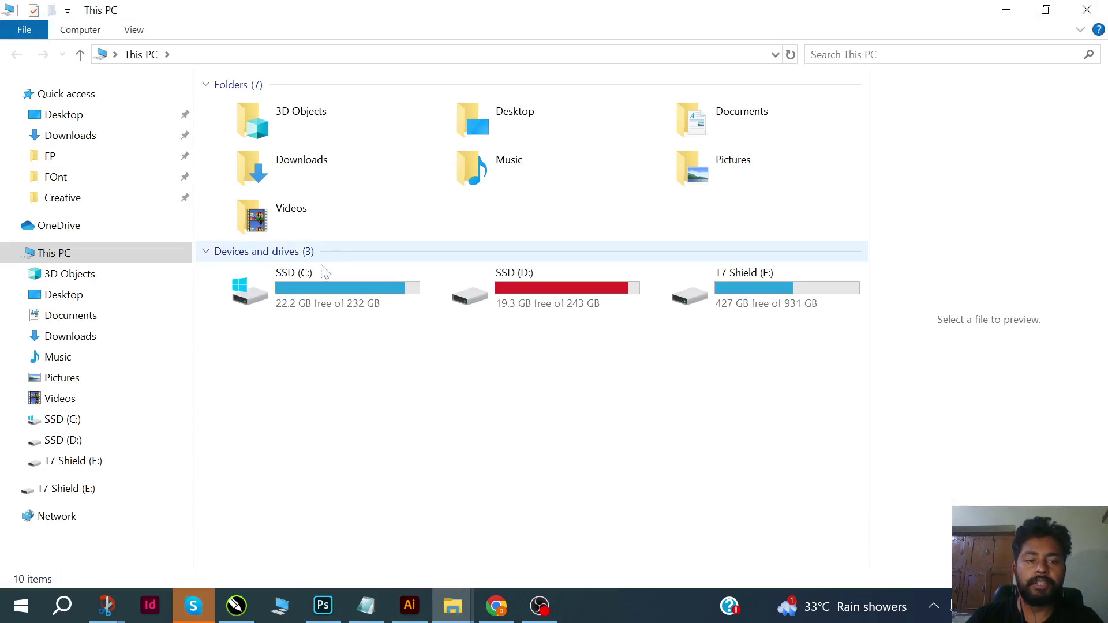
double_click(306, 298)
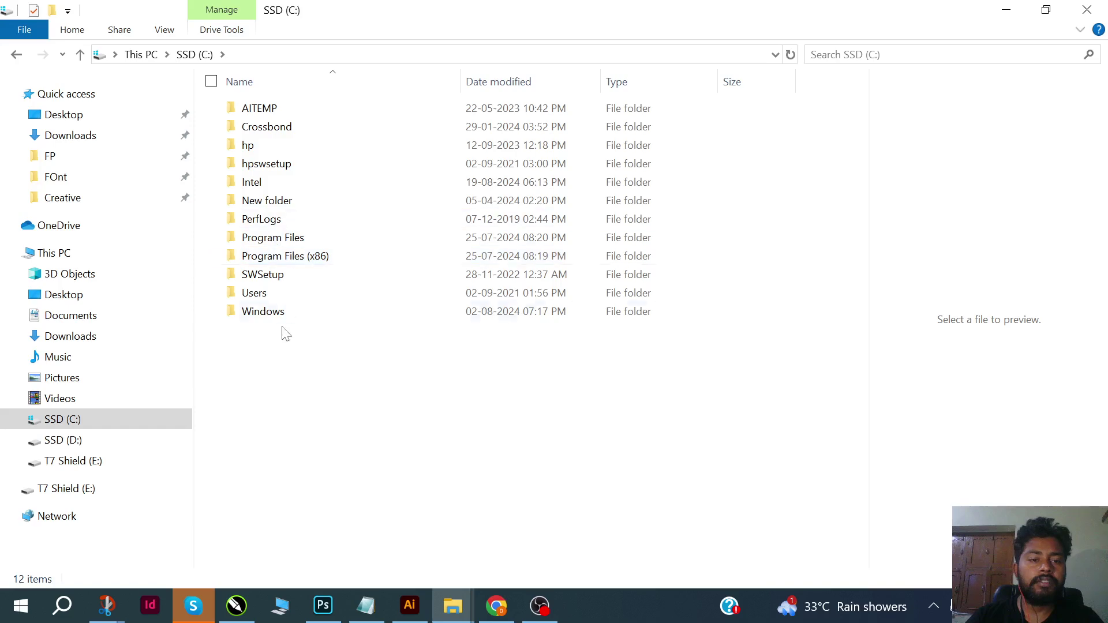
click(272, 312)
double_click(272, 313)
scroll(271, 321, down, 3)
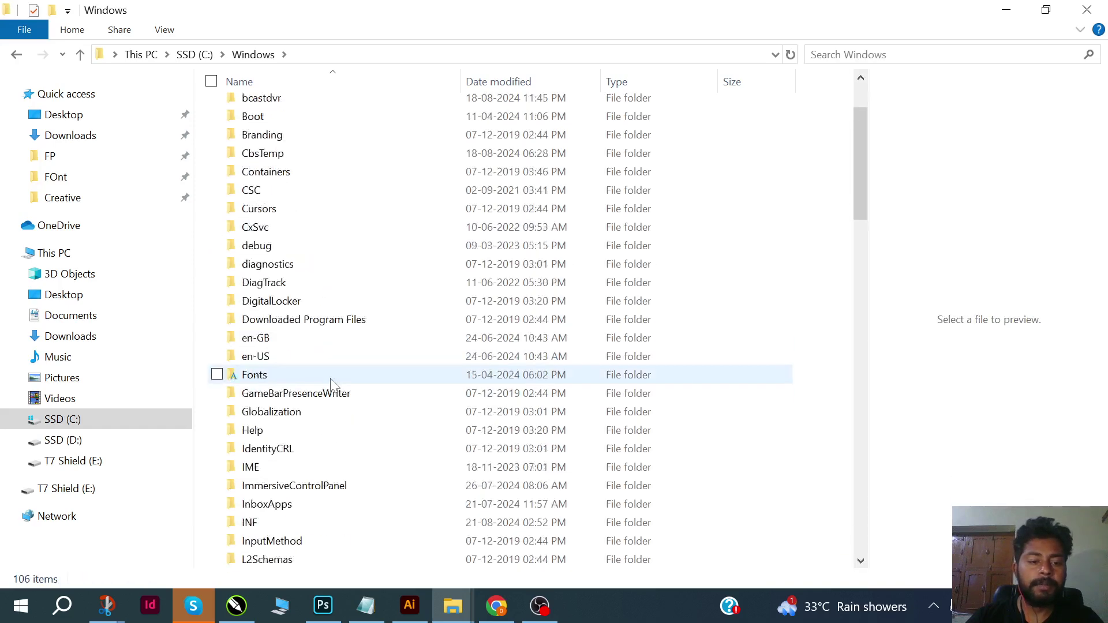
double_click(269, 326)
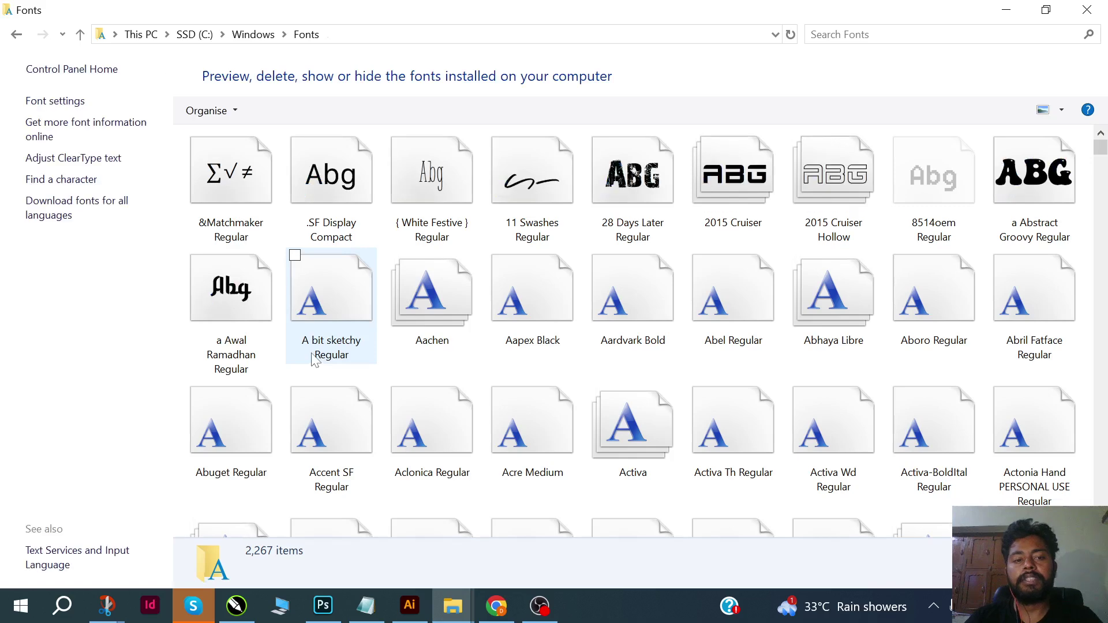
- Browse the installed fonts and select all of them in the Fonts folder
scroll(466, 332, down, 2)
scroll(466, 333, up, 2)
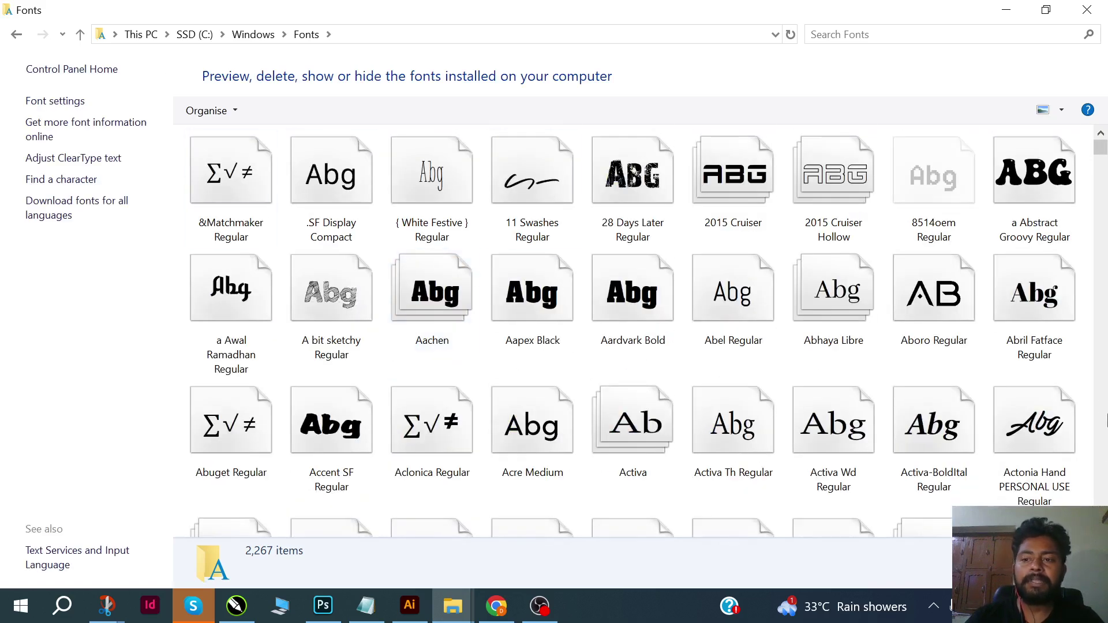
scroll(551, 292, down, 10)
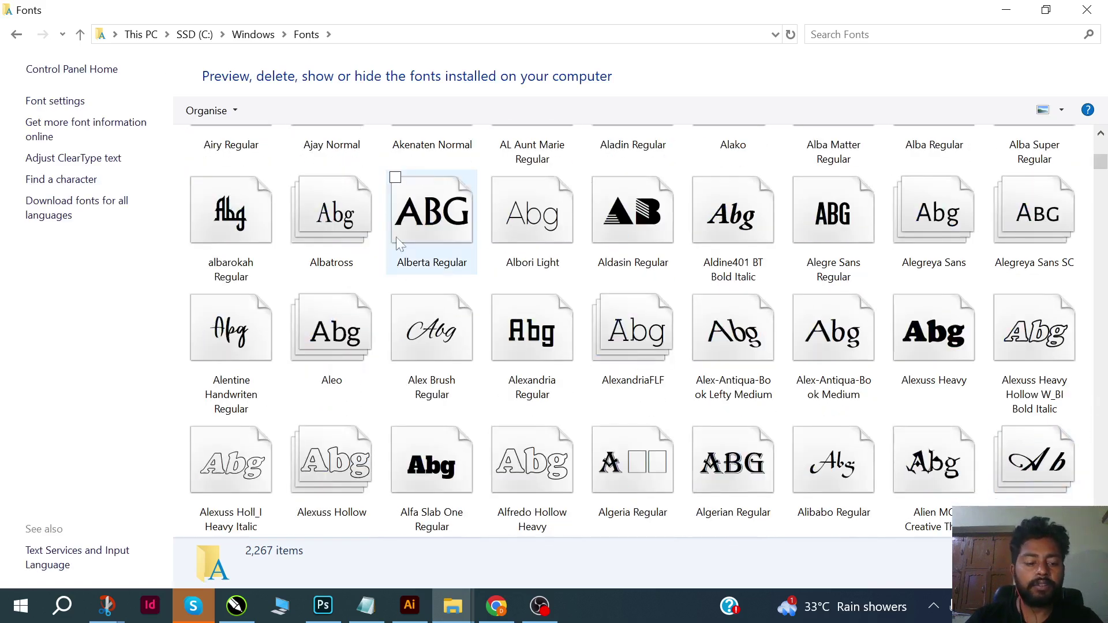
key(ctrl+a)
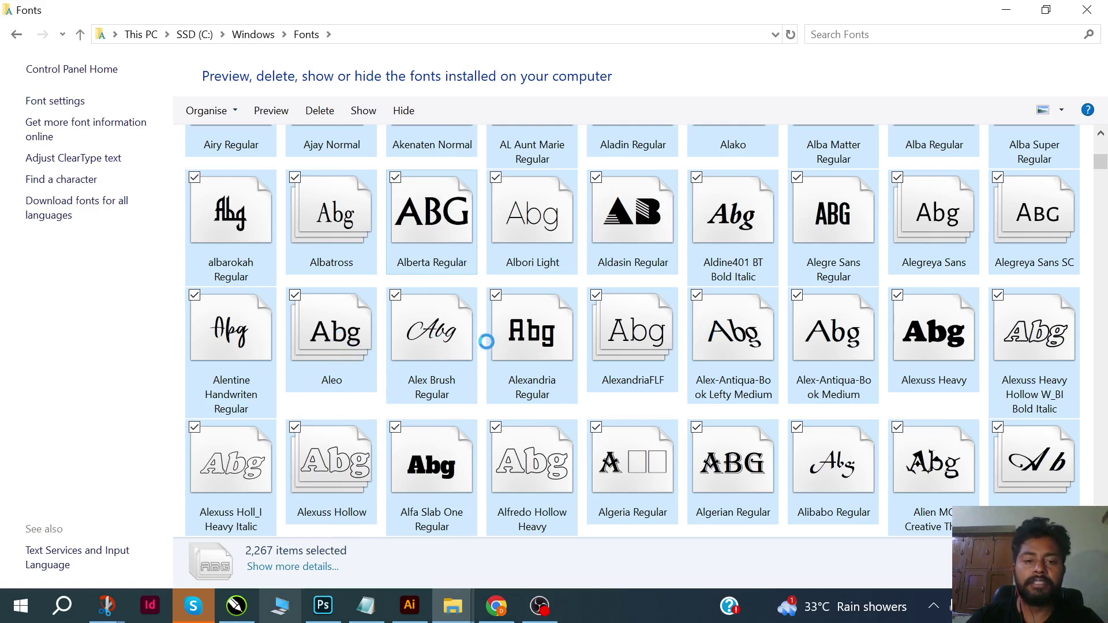
- Open Control Panel, search its items for "font", and open the view of installed fonts
click(21, 606)
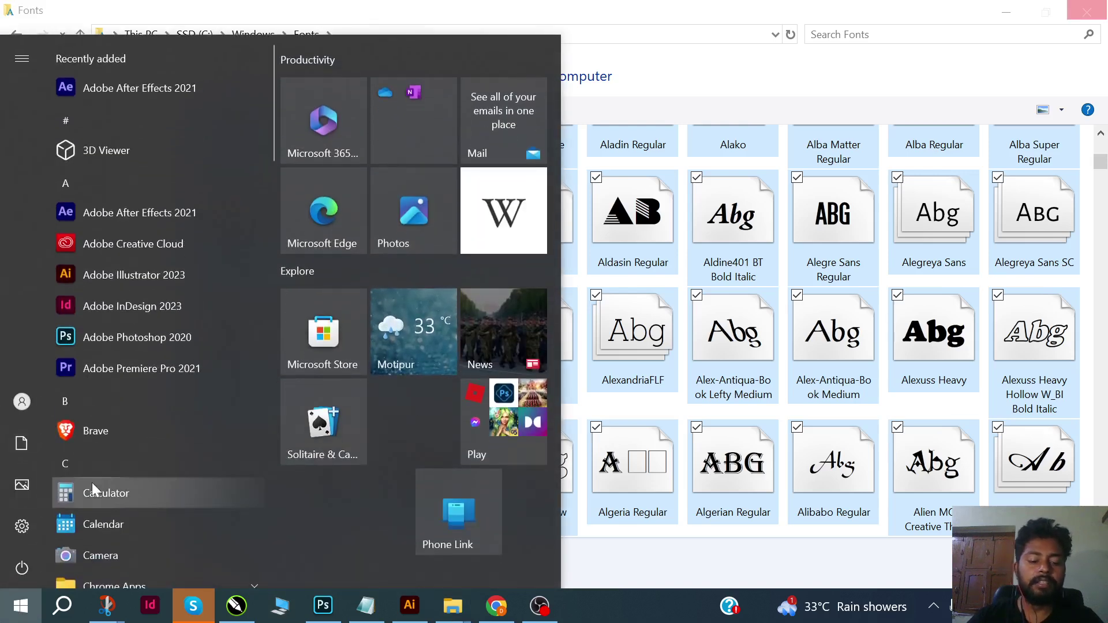
text(con)
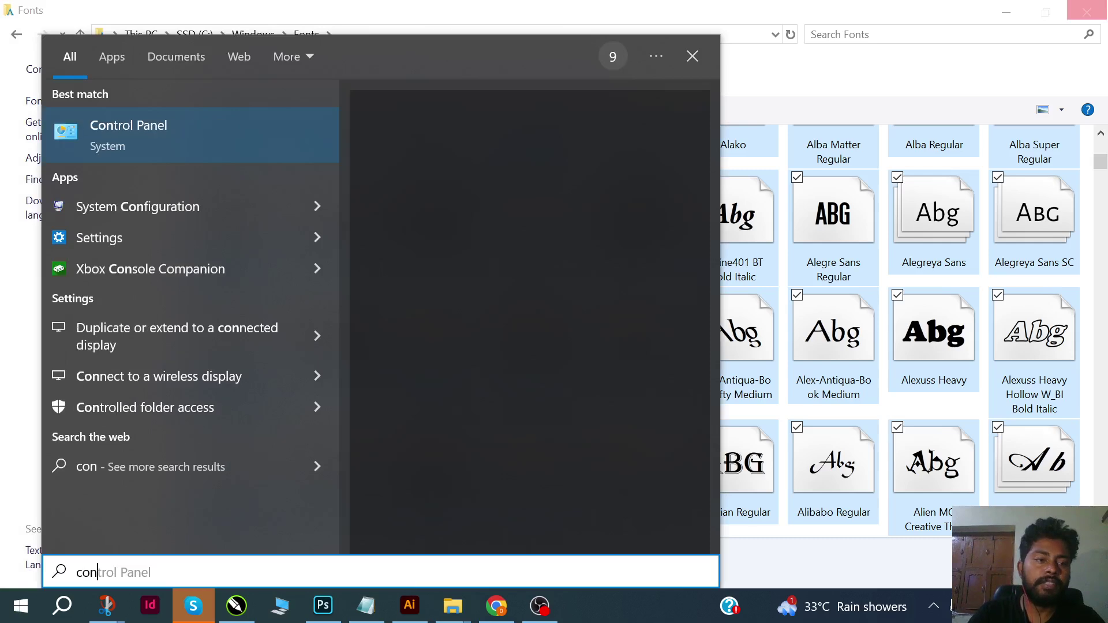
key(Return)
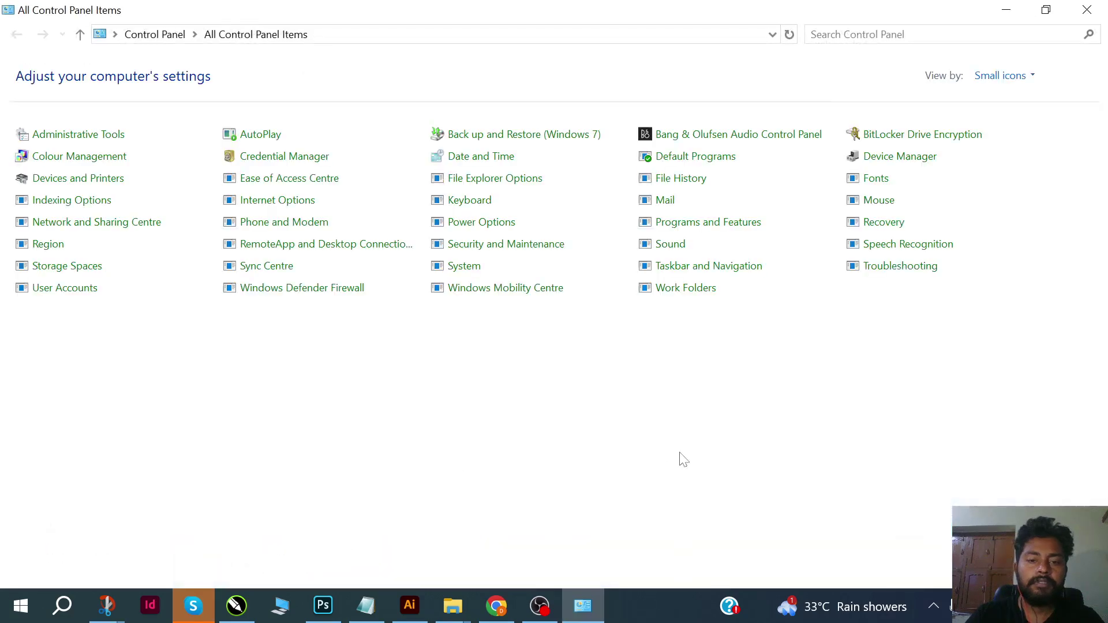
key(ctrl+f)
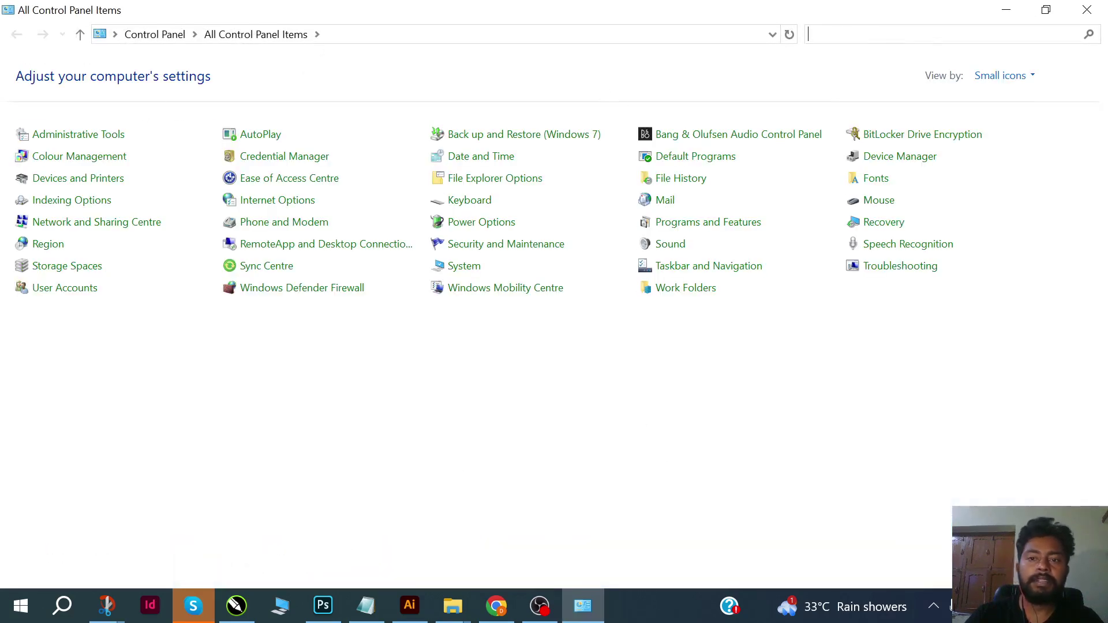
text(font)
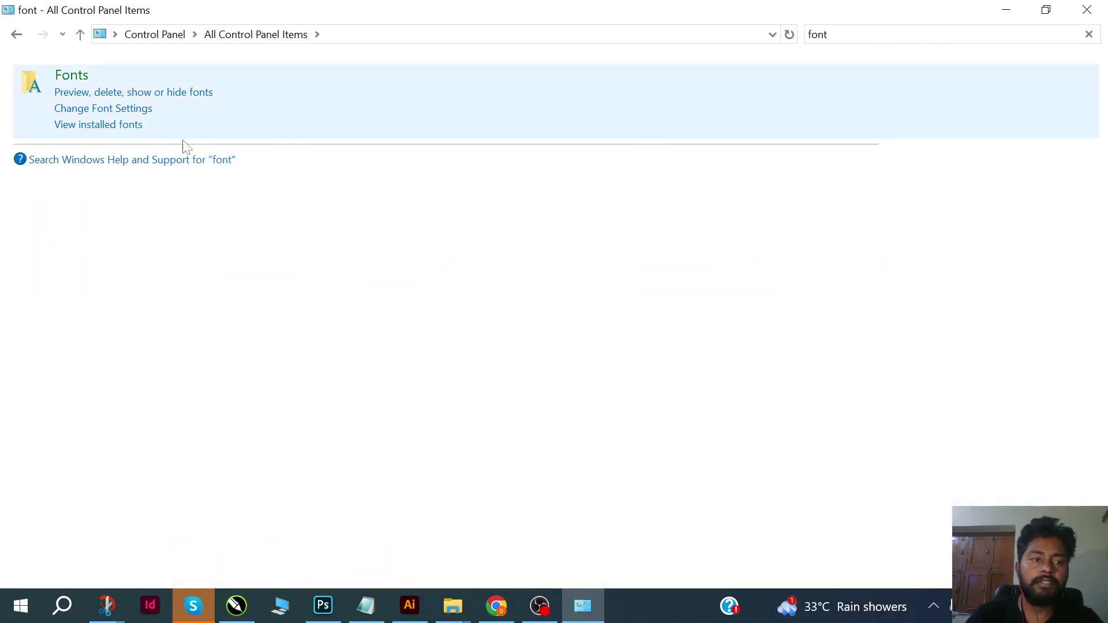
click(79, 131)
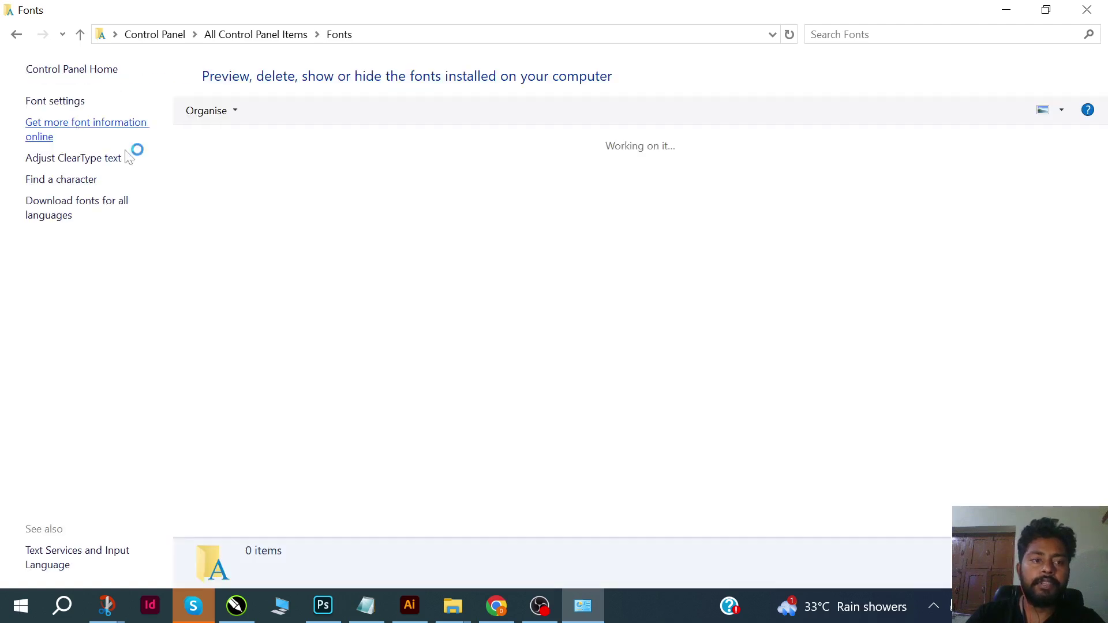
mouse_move(462, 600)
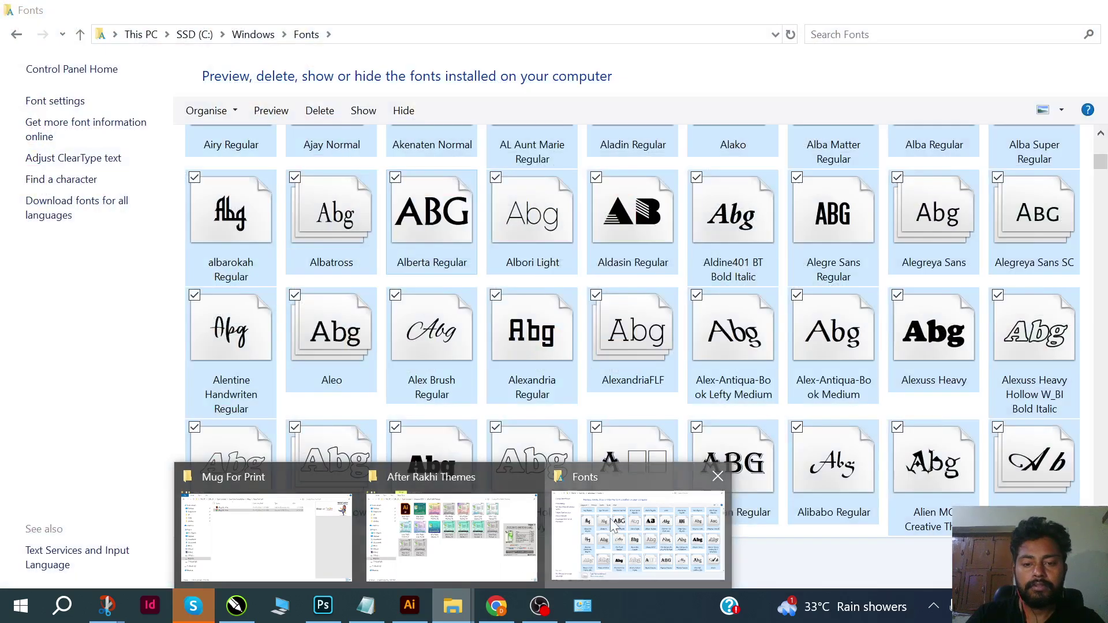
click(613, 525)
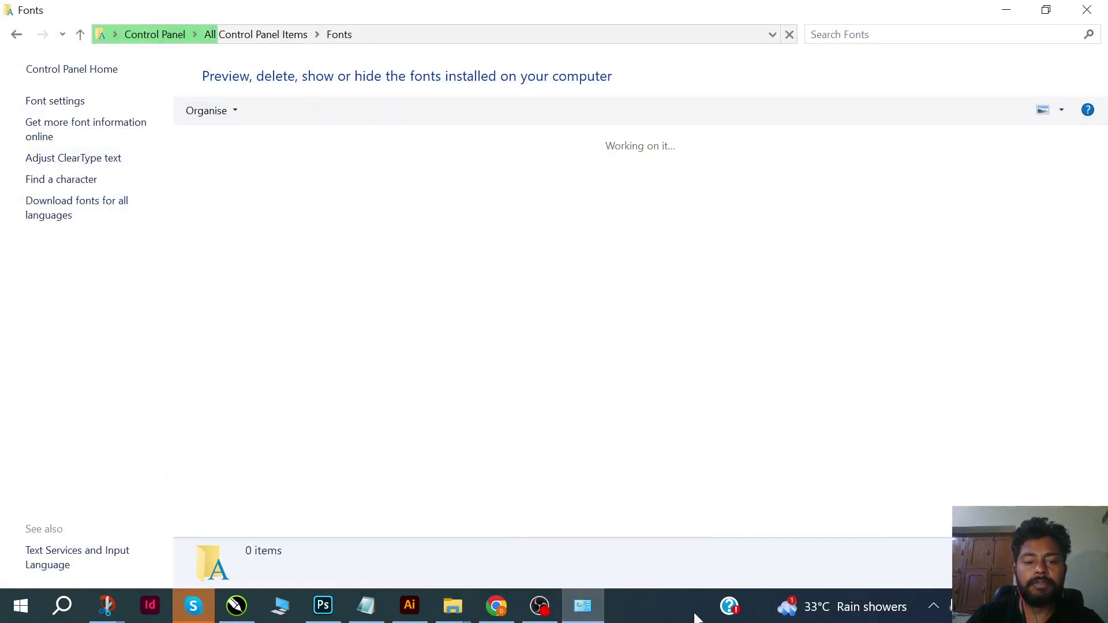
mouse_move(469, 600)
click(588, 549)
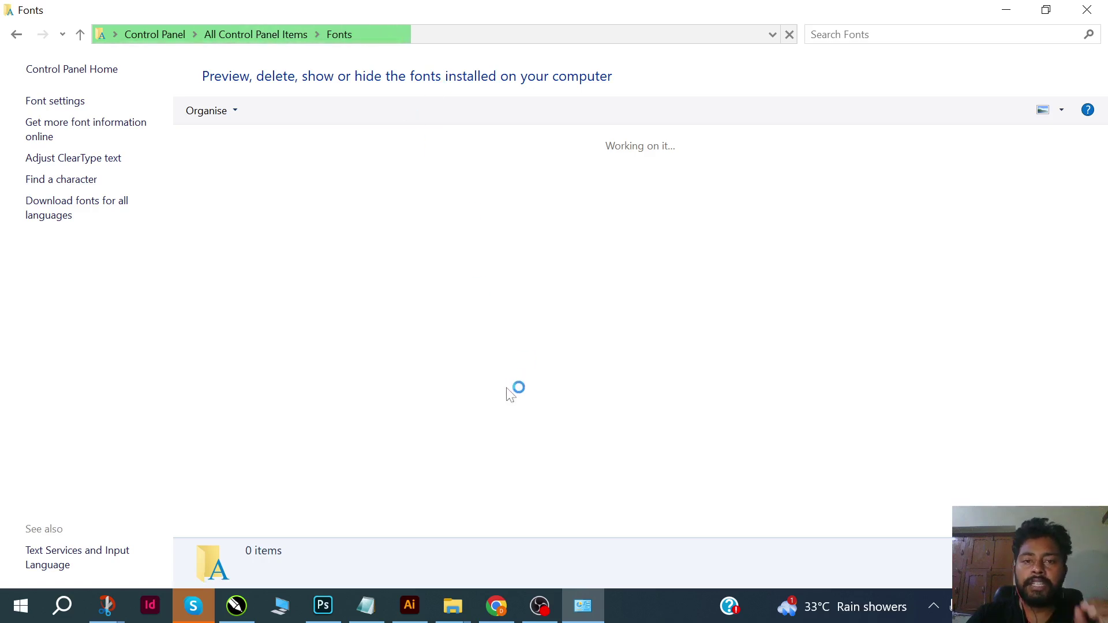
- Switch to Illustrator and place a "Lorem ipsum" point text in the empty canvas area above the artboards in After Rakhi Themes.ai
click(405, 613)
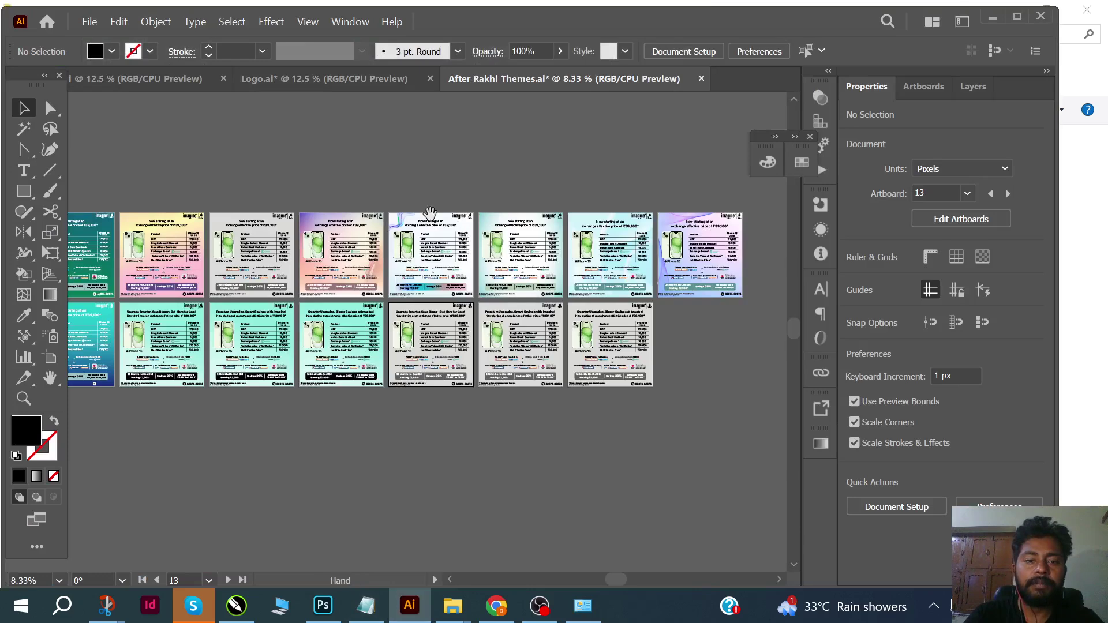
drag(425, 213, 395, 484)
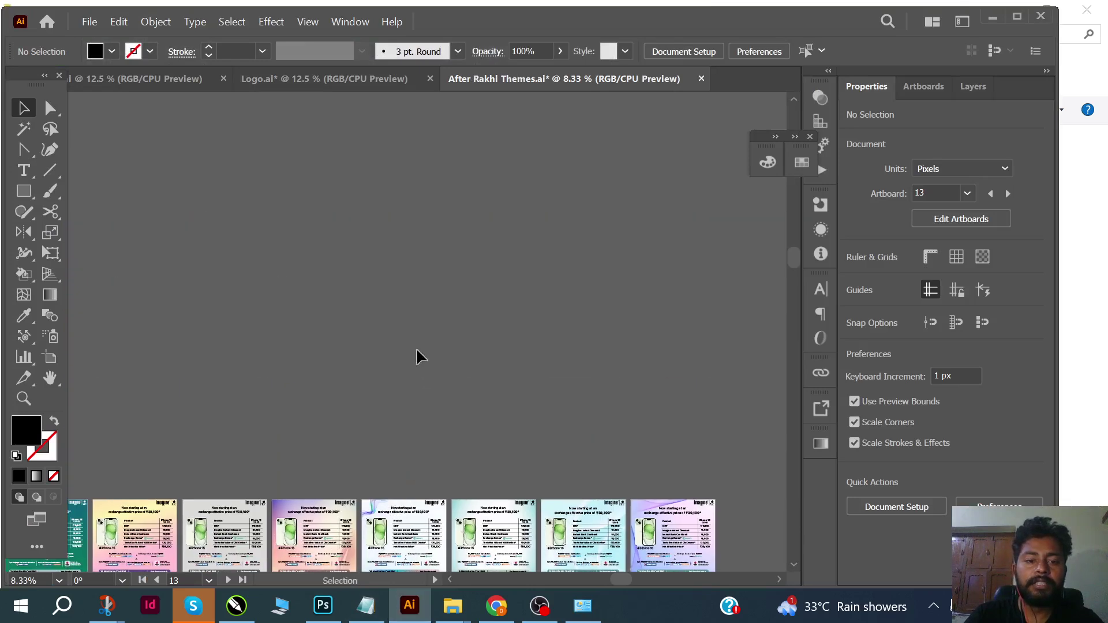
key(ctrl+=)
click(34, 177)
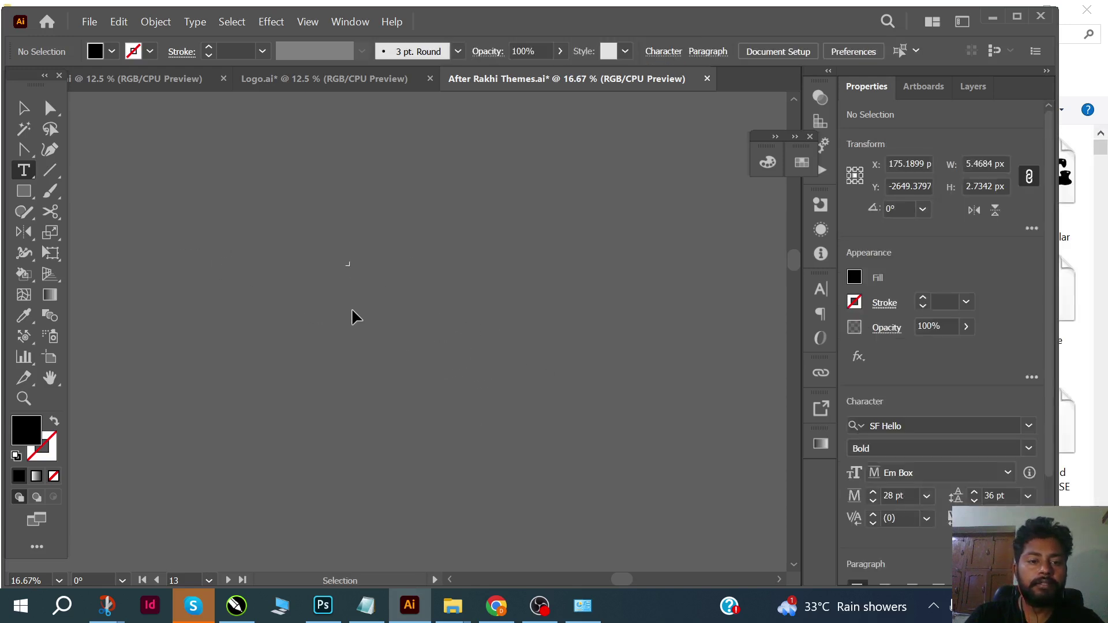
click(383, 269)
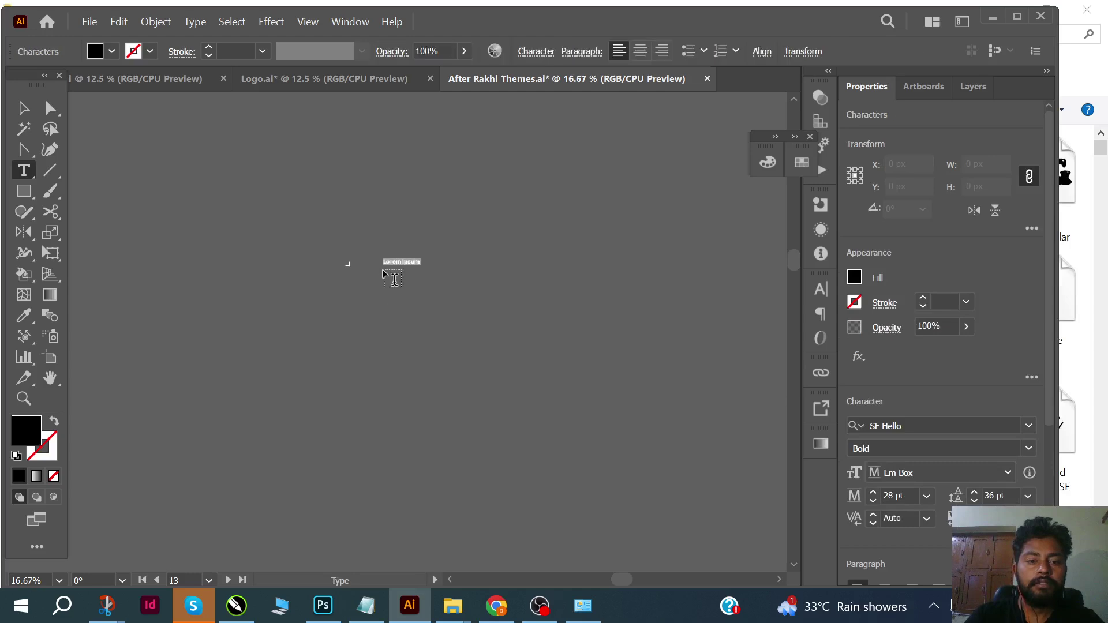
- Enlarge the "Lorem ipsum" text to about 1258 px wide and 226 px high, and move it lower on the canvas
click(24, 108)
drag(421, 267, 649, 306)
drag(525, 323, 453, 442)
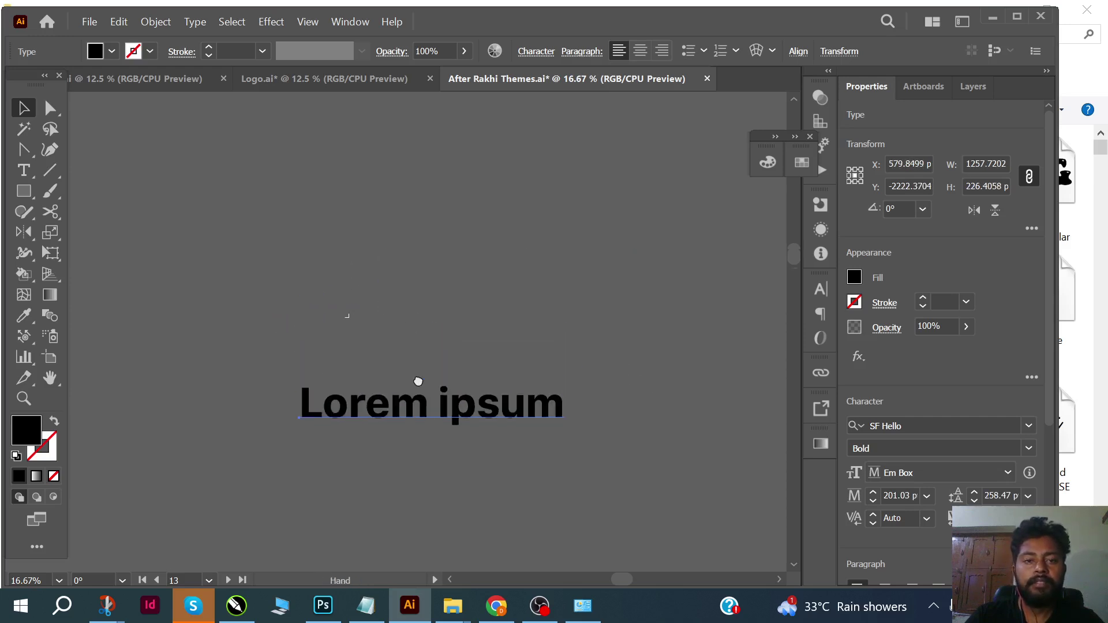
- Examine the font family list for the "Lorem ipsum" text, previewing fonts such as the A-SuperHindi family
key(ctrl)
key(ctrl+t)
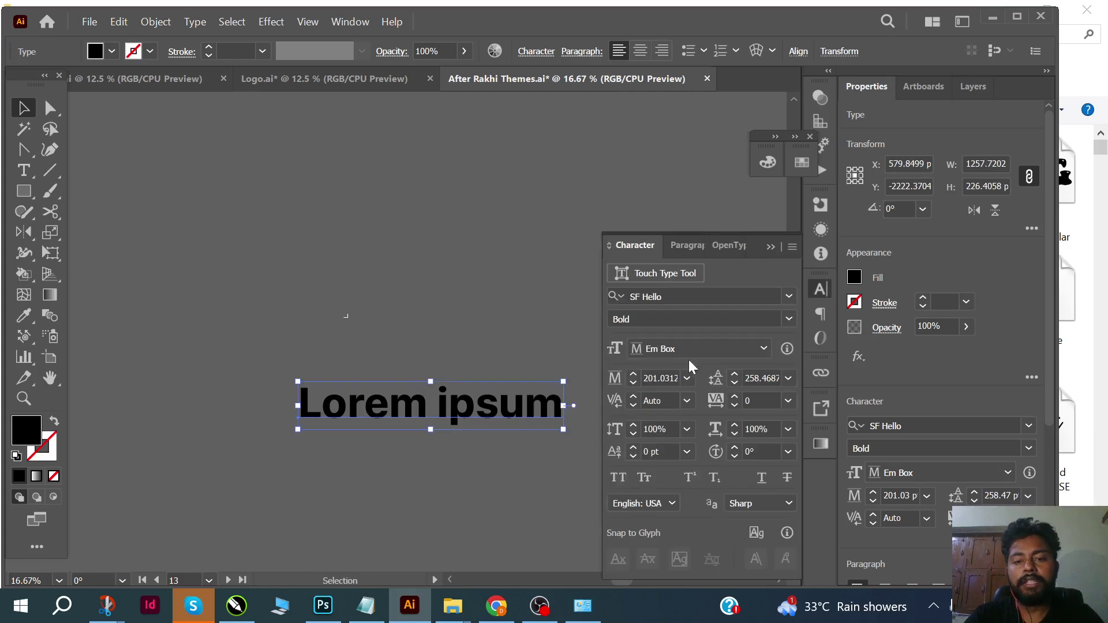
click(789, 298)
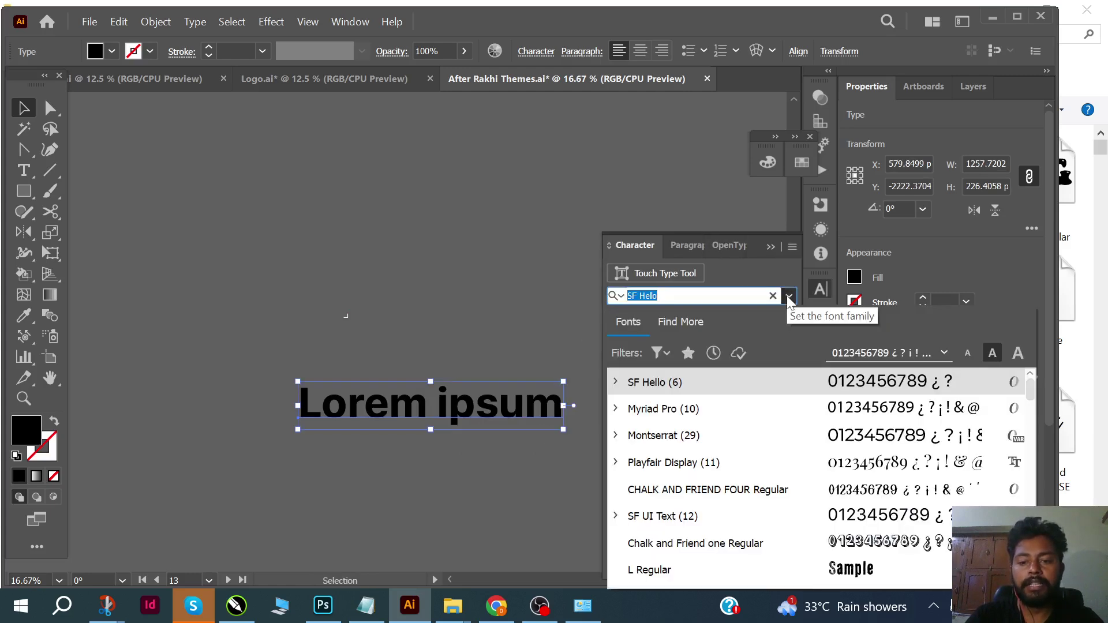
scroll(813, 489, down, 5)
scroll(812, 489, down, 5)
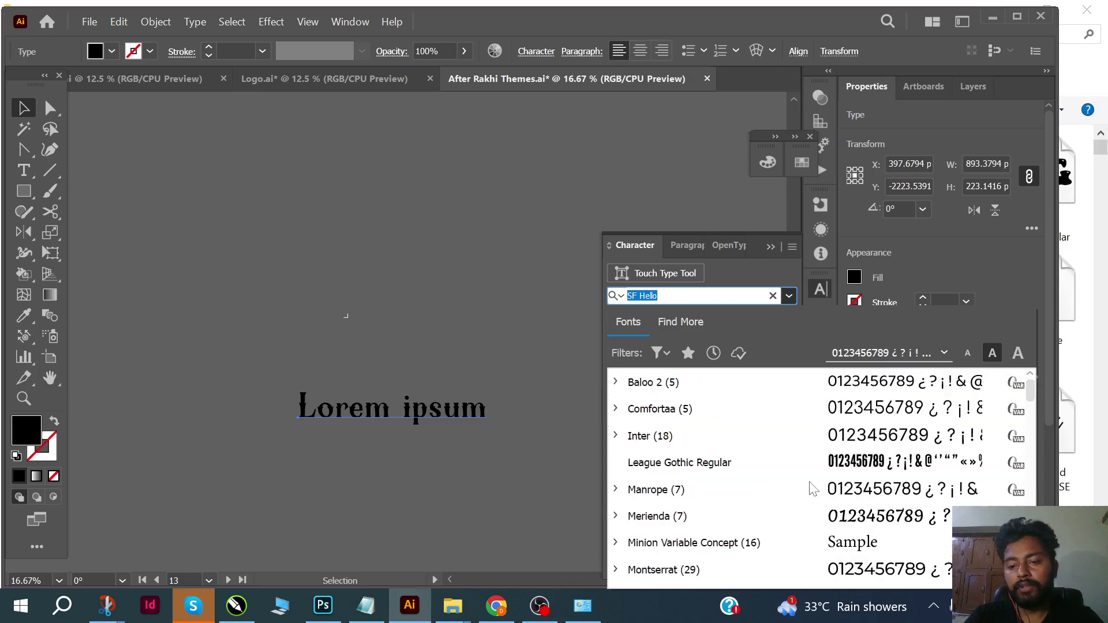
scroll(814, 489, down, 3)
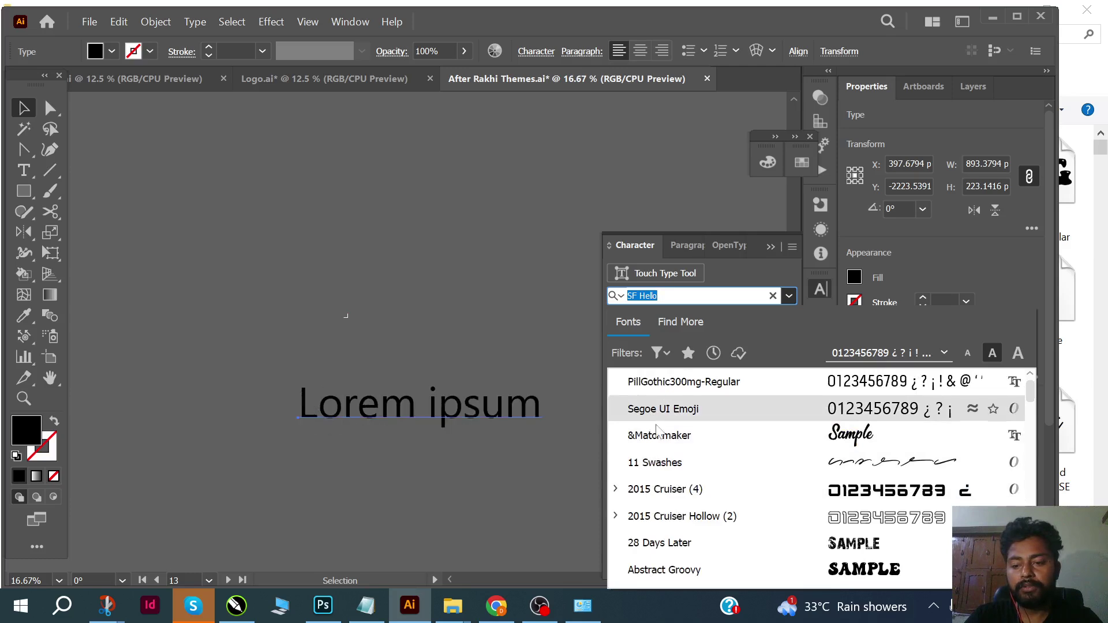
scroll(794, 525, down, 1)
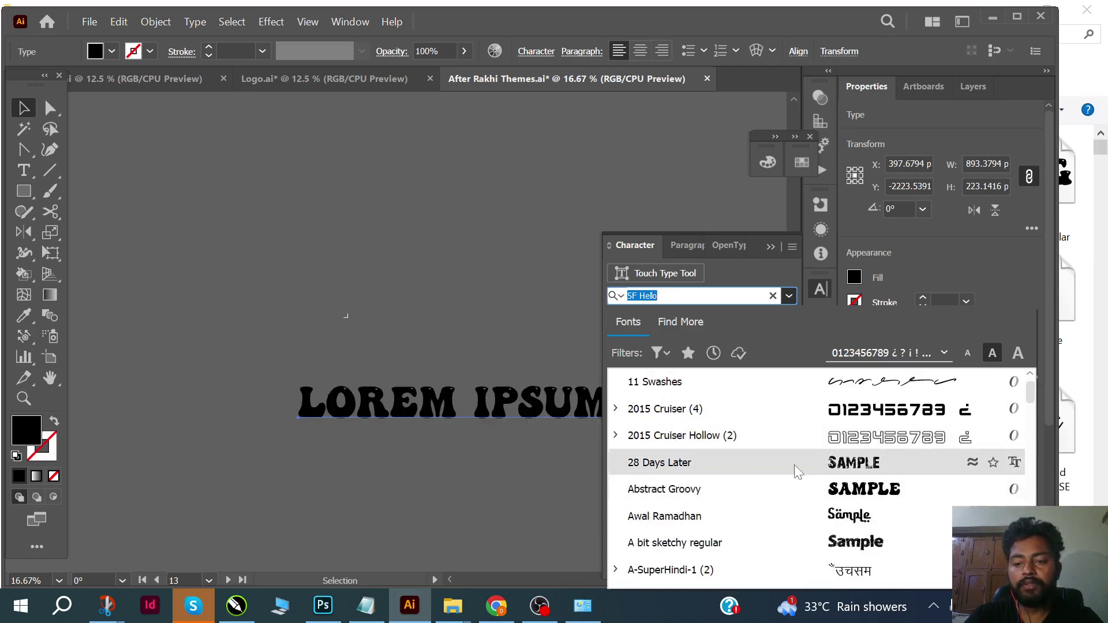
scroll(794, 468, down, 1)
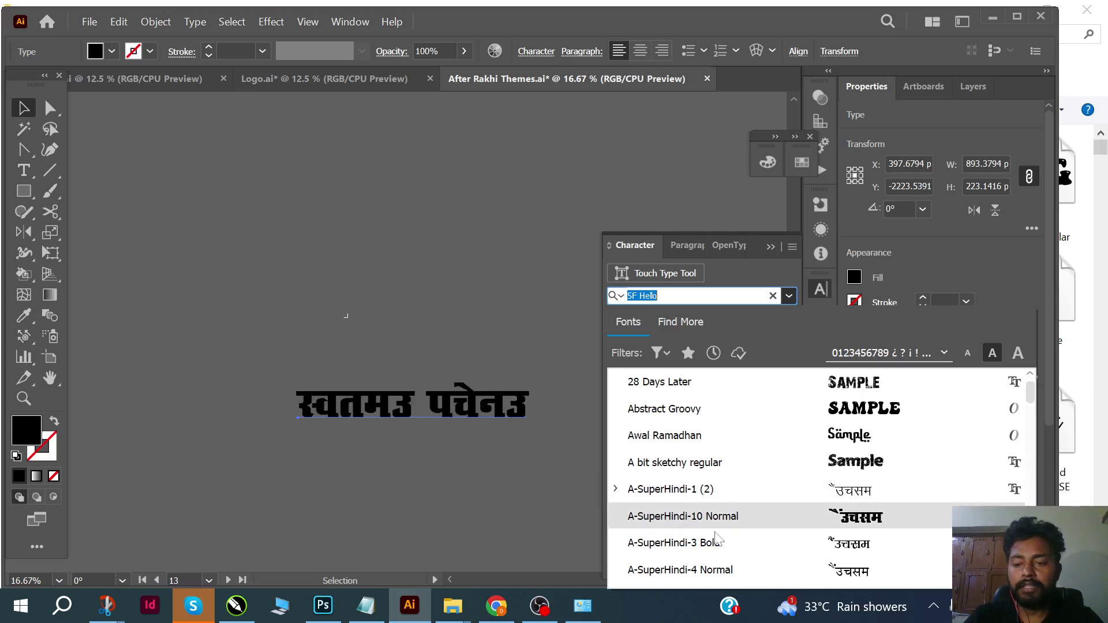
scroll(796, 520, down, 2)
scroll(816, 487, down, 1)
scroll(831, 473, down, 1)
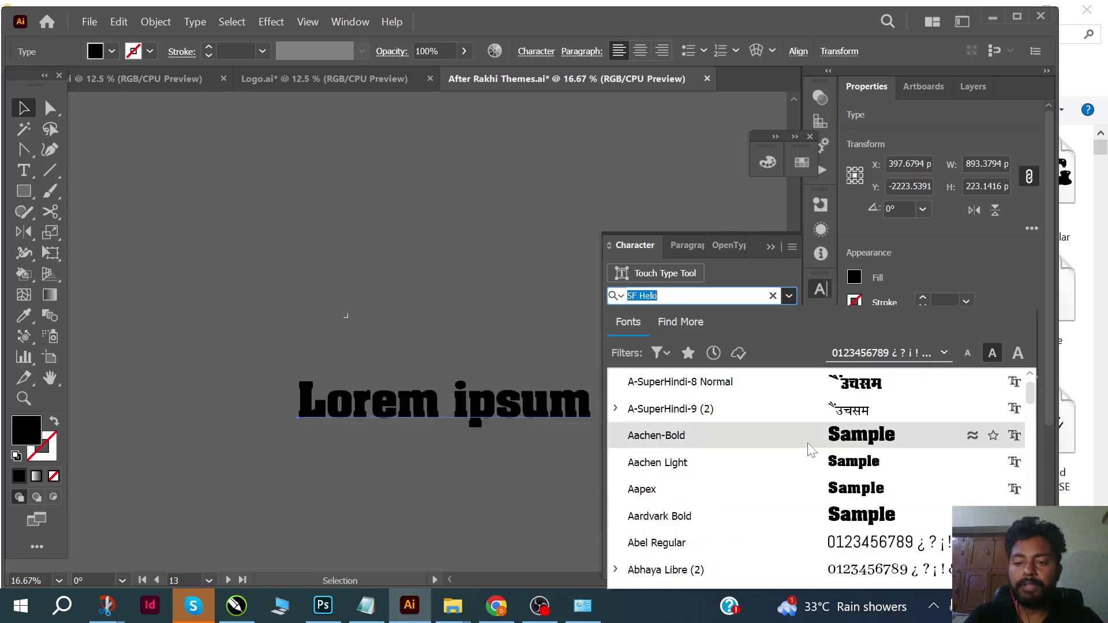
scroll(797, 478, up, 1)
scroll(795, 450, up, 3)
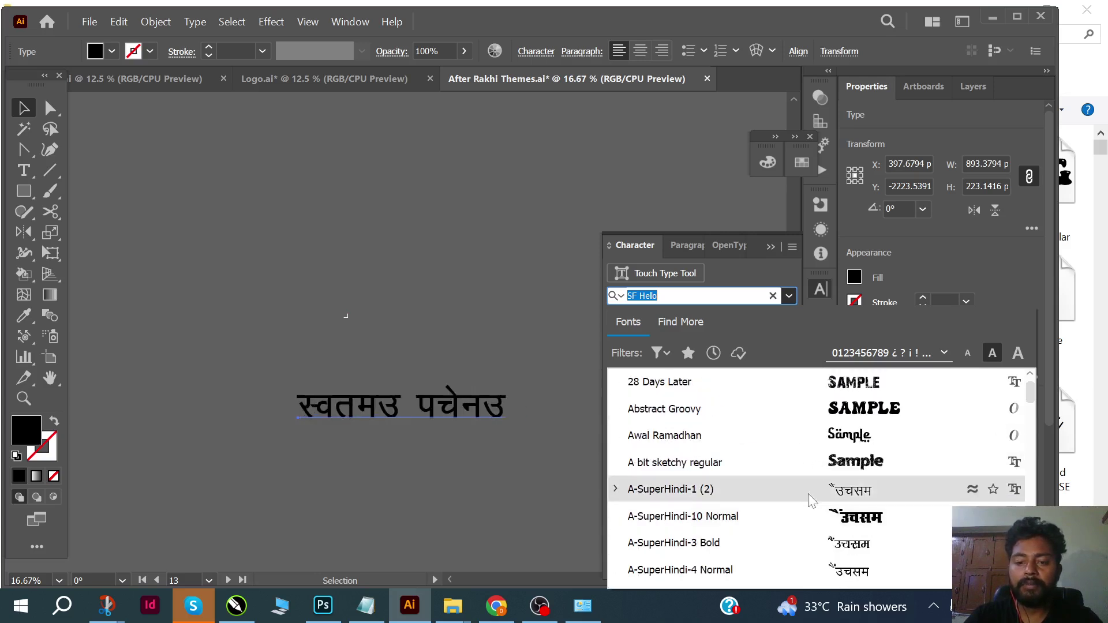
scroll(804, 490, down, 3)
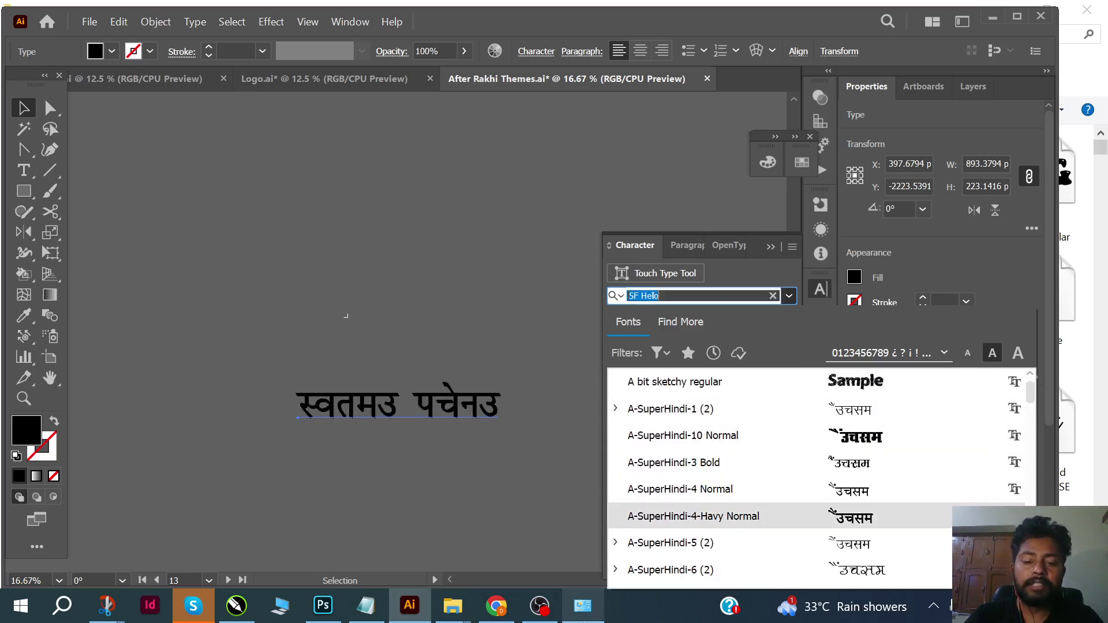
- Switch to the Control Panel Fonts window and search the installed fonts for "A-Super"
click(583, 606)
click(941, 34)
text(A)
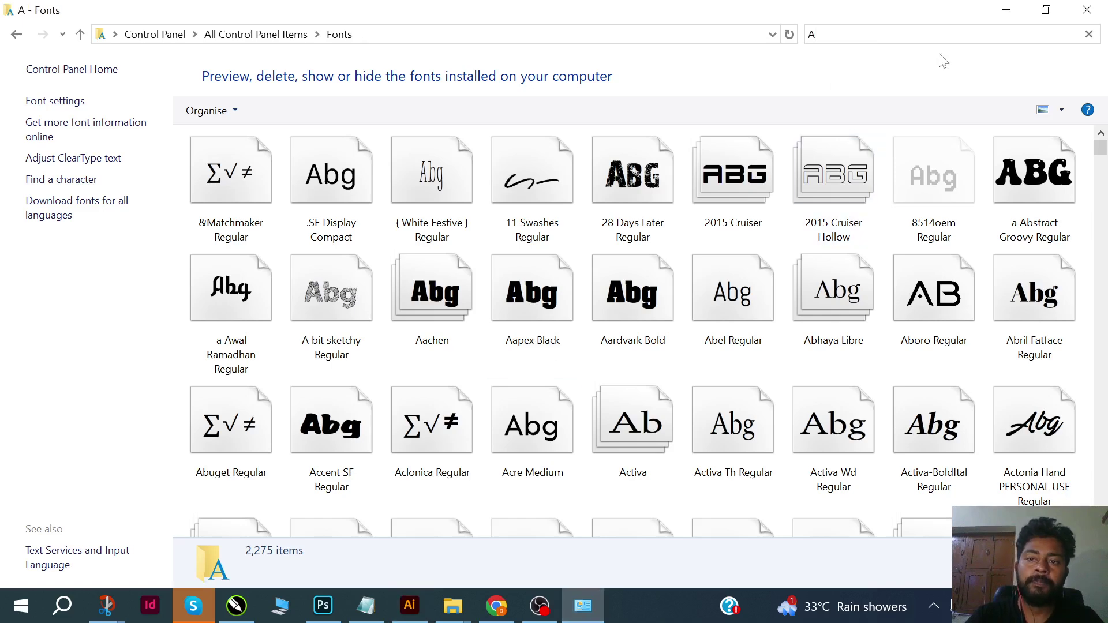
text(-Super)
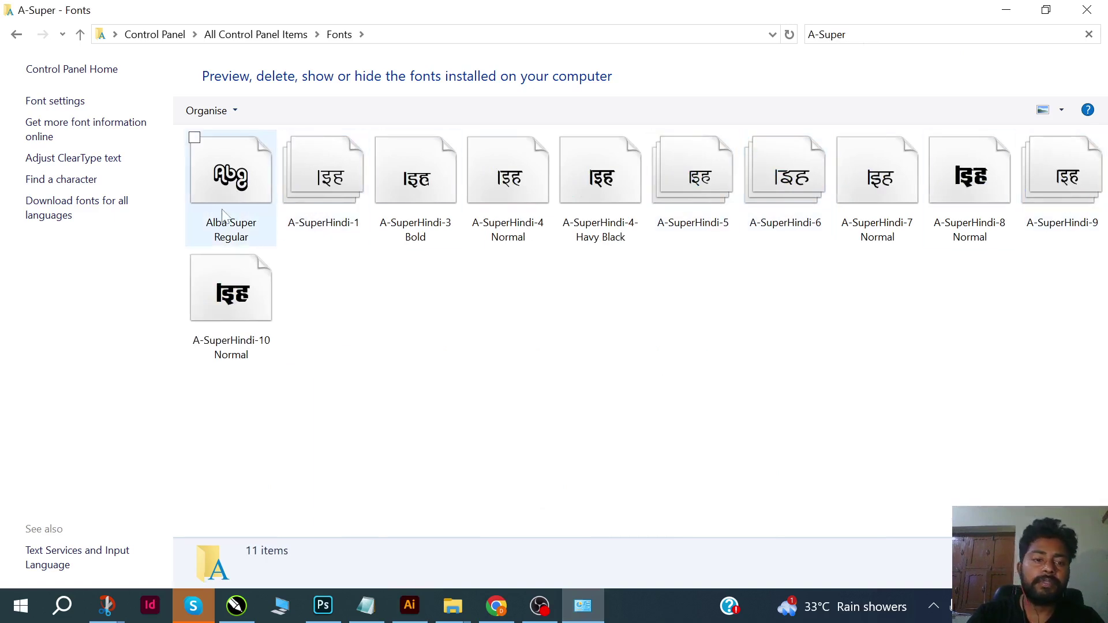
- Delete all the A-SuperHindi fonts from A-SuperHindi-1 to A-SuperHindi-10 Normal permanently, leaving Alba Super Regular installed
click(288, 202)
shift+click(195, 332)
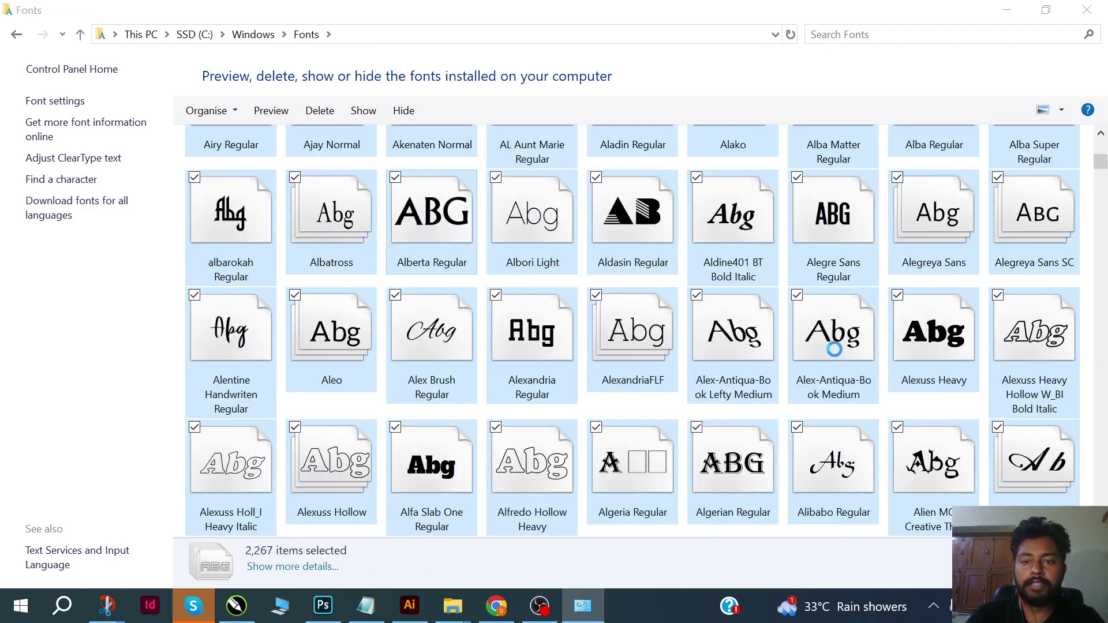
click(590, 621)
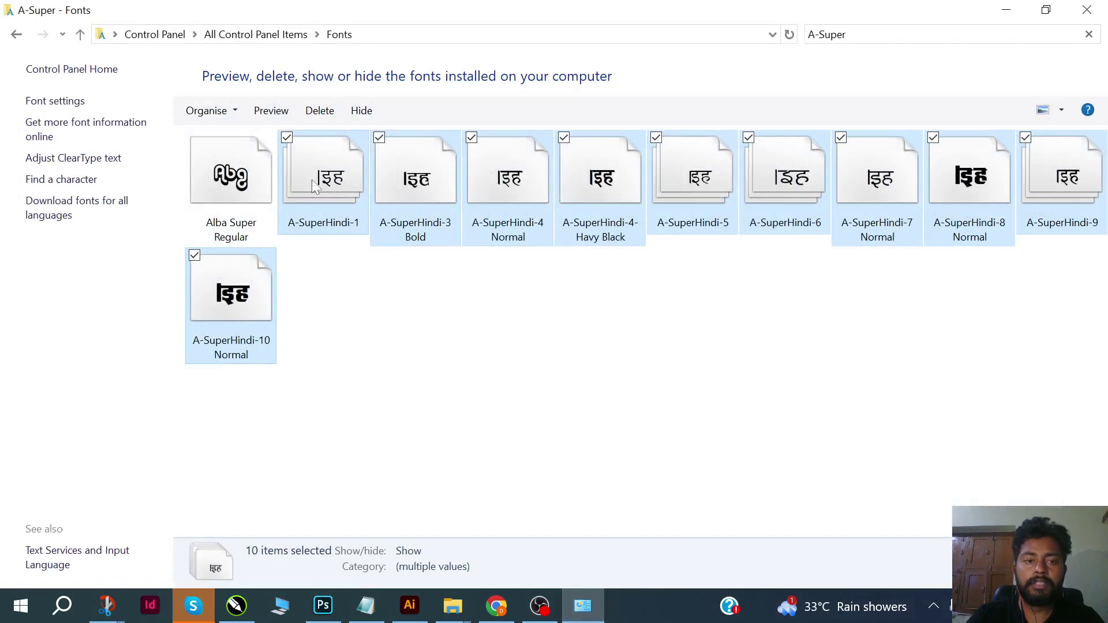
click(319, 111)
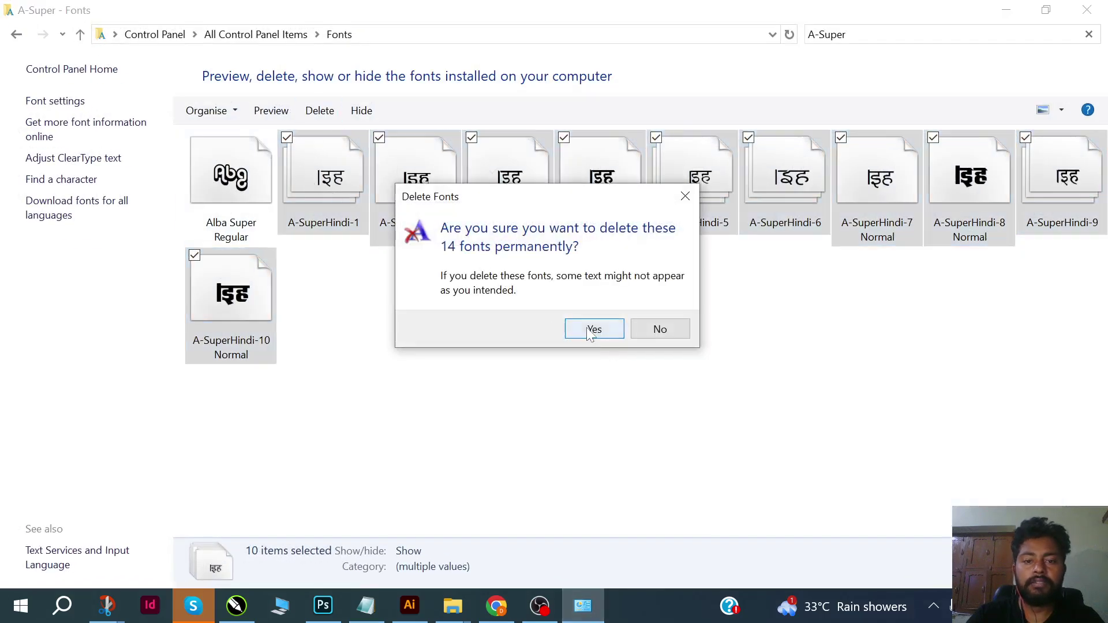
click(593, 329)
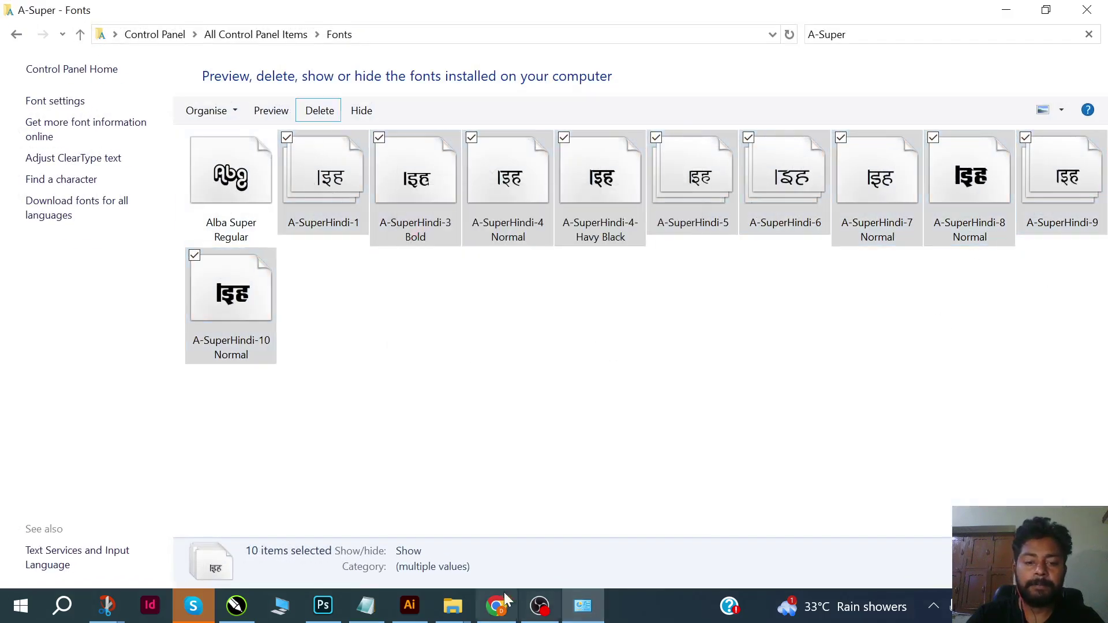
- Switch to Illustrator and examine the font family list for the "Lorem ipsum" text to check for the A-SuperHindi fonts
click(410, 606)
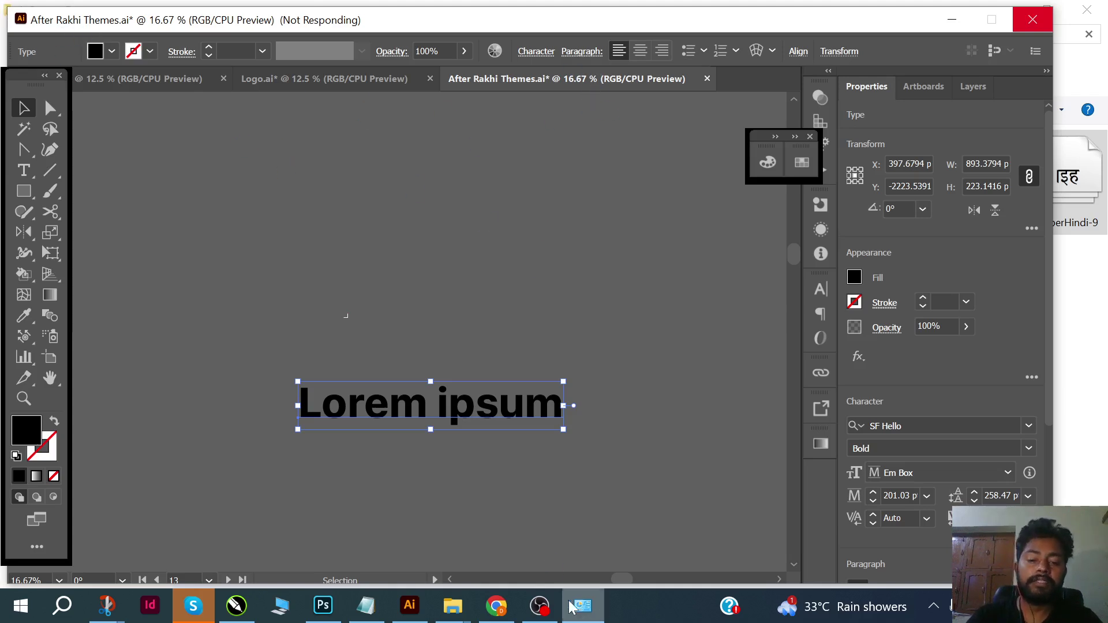
click(584, 606)
click(590, 616)
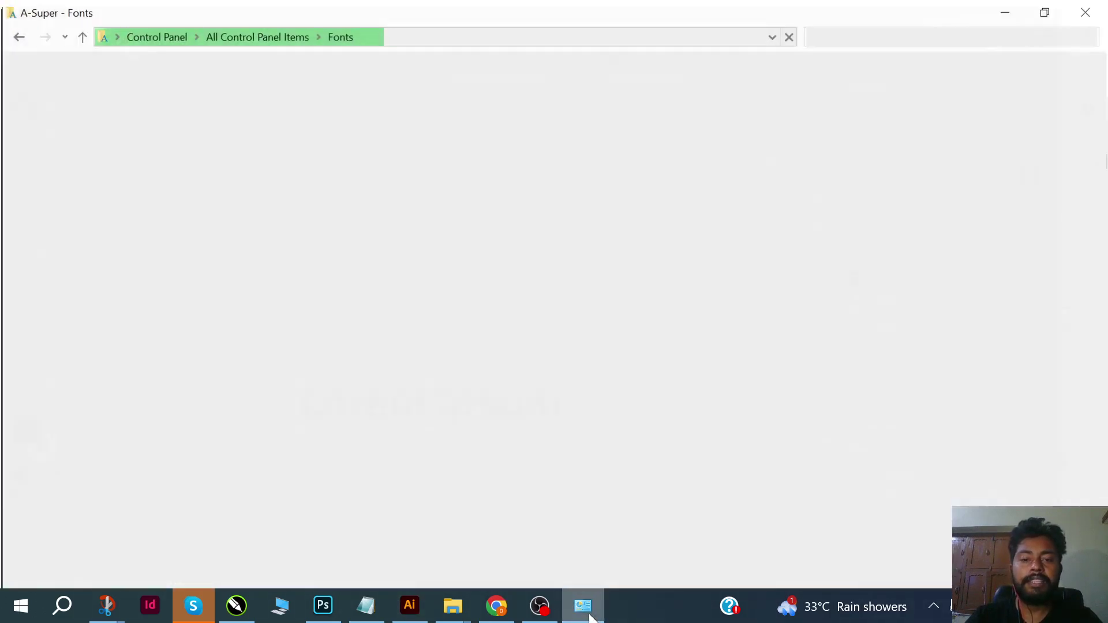
click(583, 606)
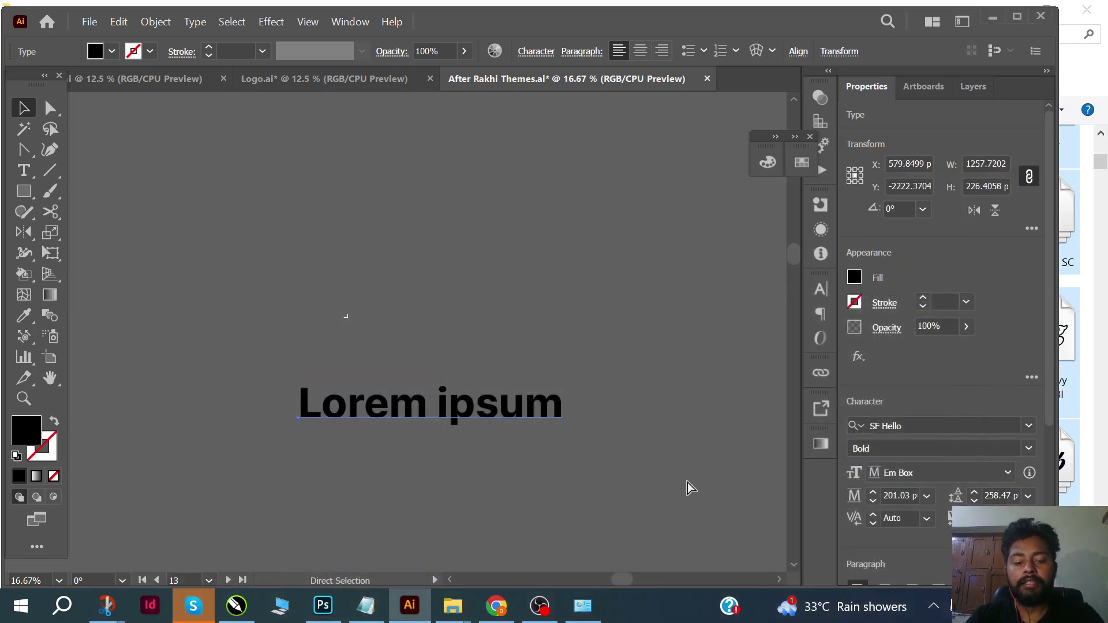
key(ctrl+t)
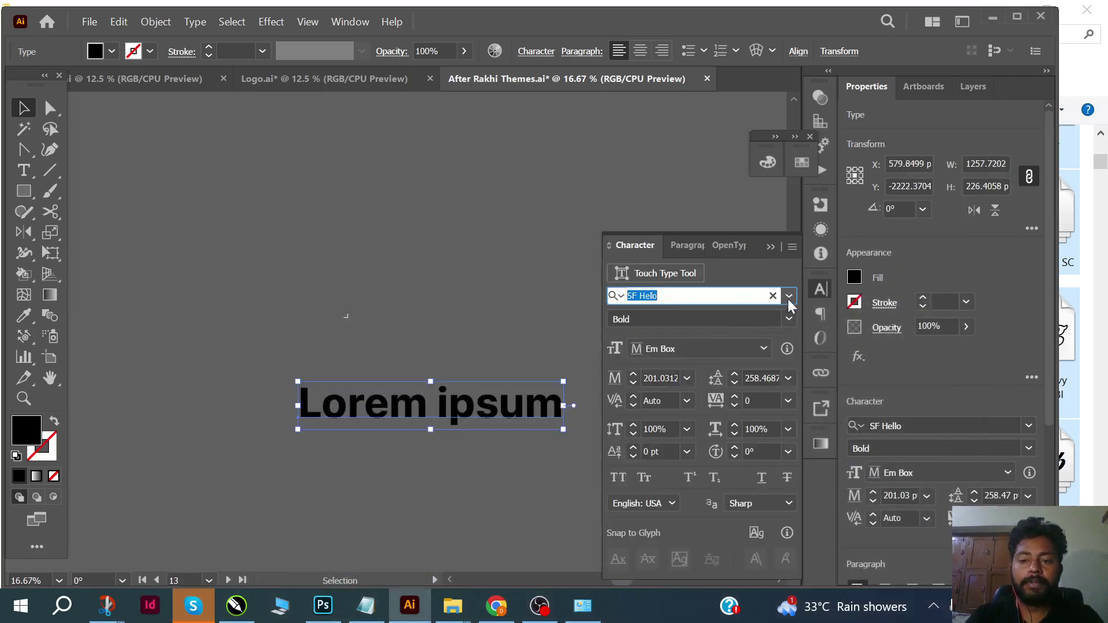
click(789, 297)
scroll(818, 466, down, 10)
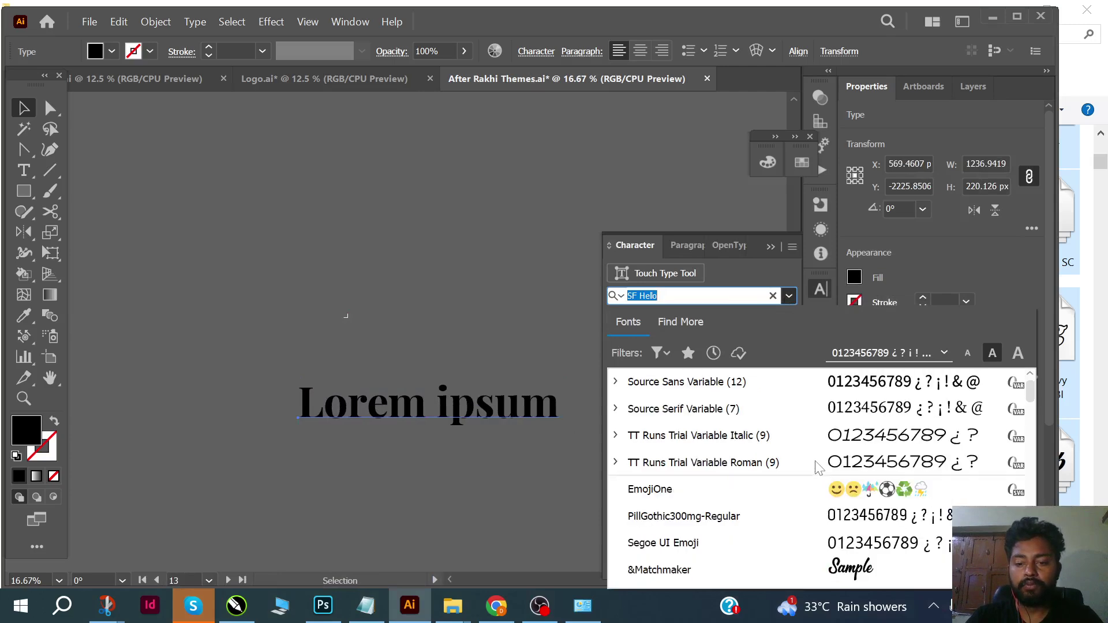
scroll(818, 468, down, 4)
scroll(819, 466, down, 1)
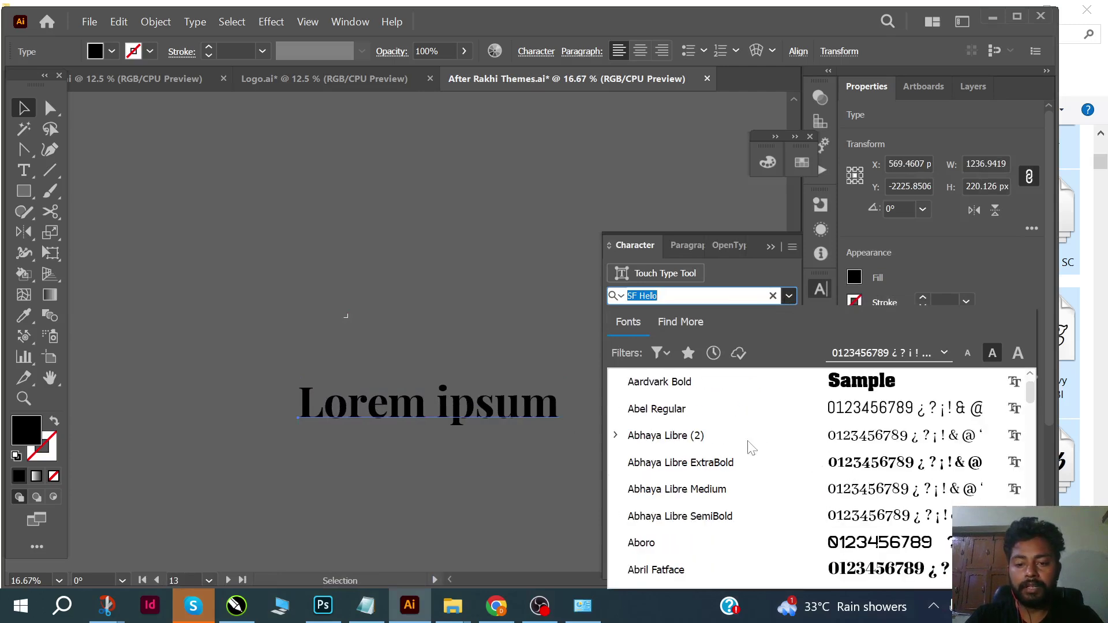
scroll(743, 445, down, 6)
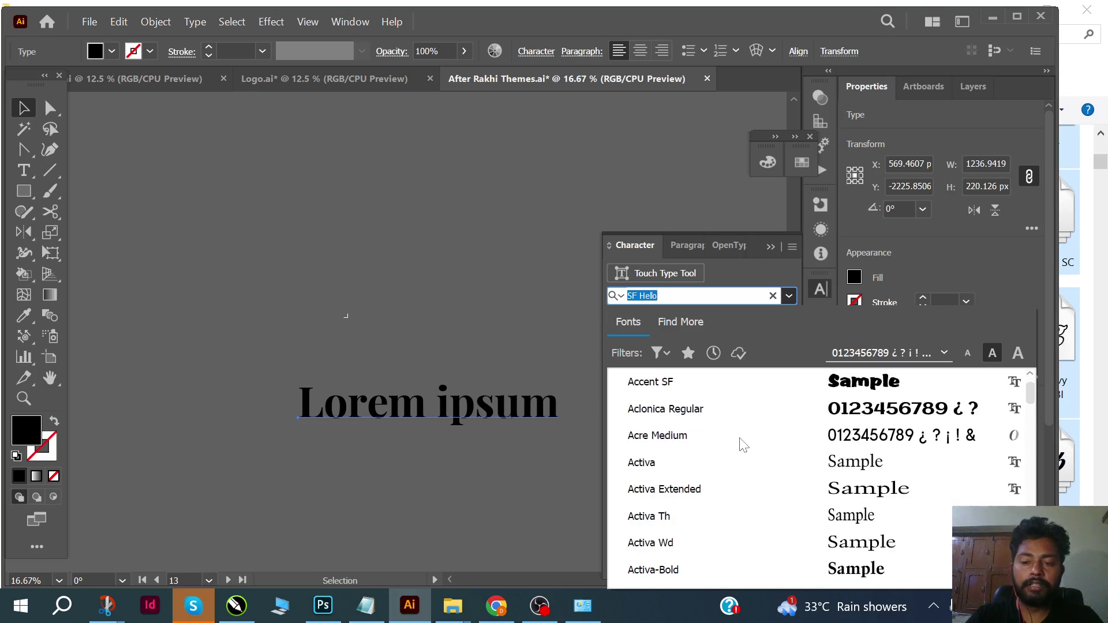
scroll(733, 459, down, 2)
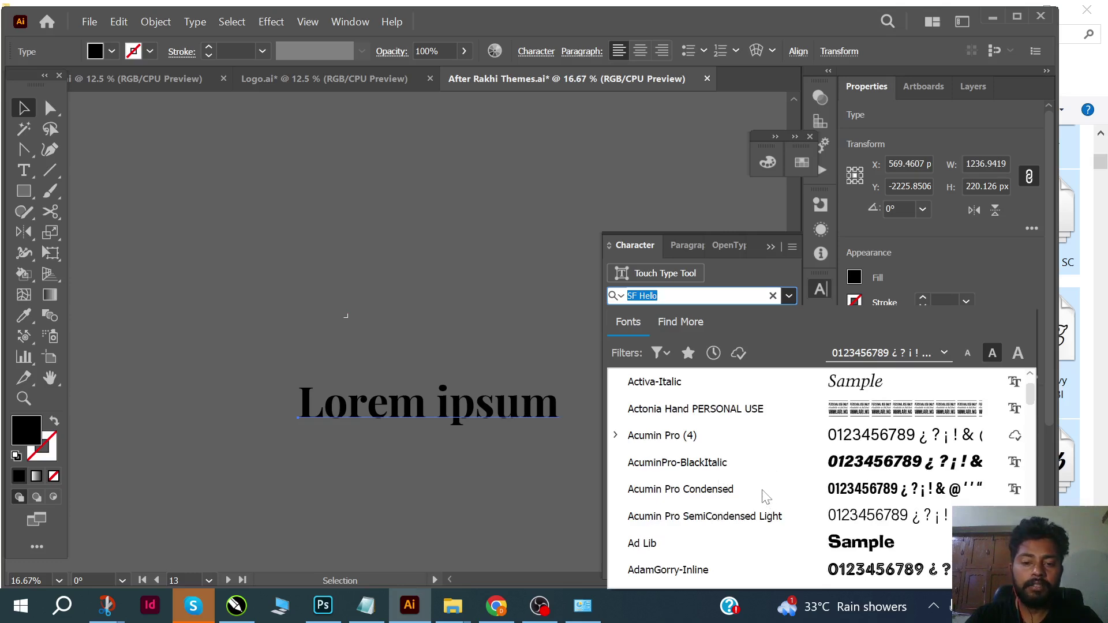
- Switch to the Control Panel Fonts window, clear the "A-Super" search, and try to delete all installed fonts at once
click(582, 605)
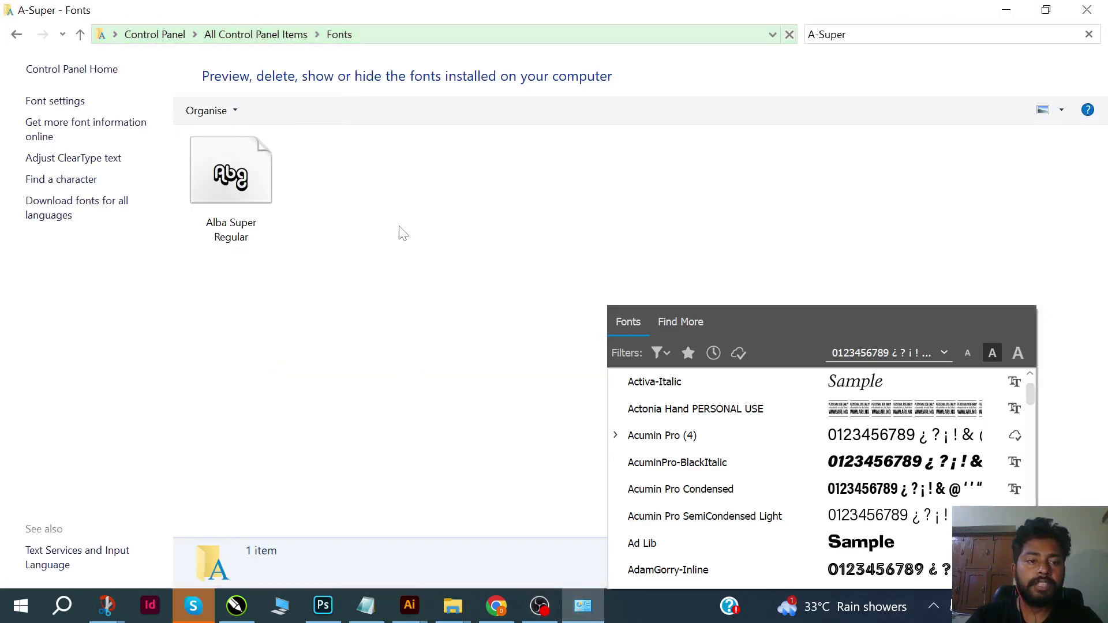
click(1089, 34)
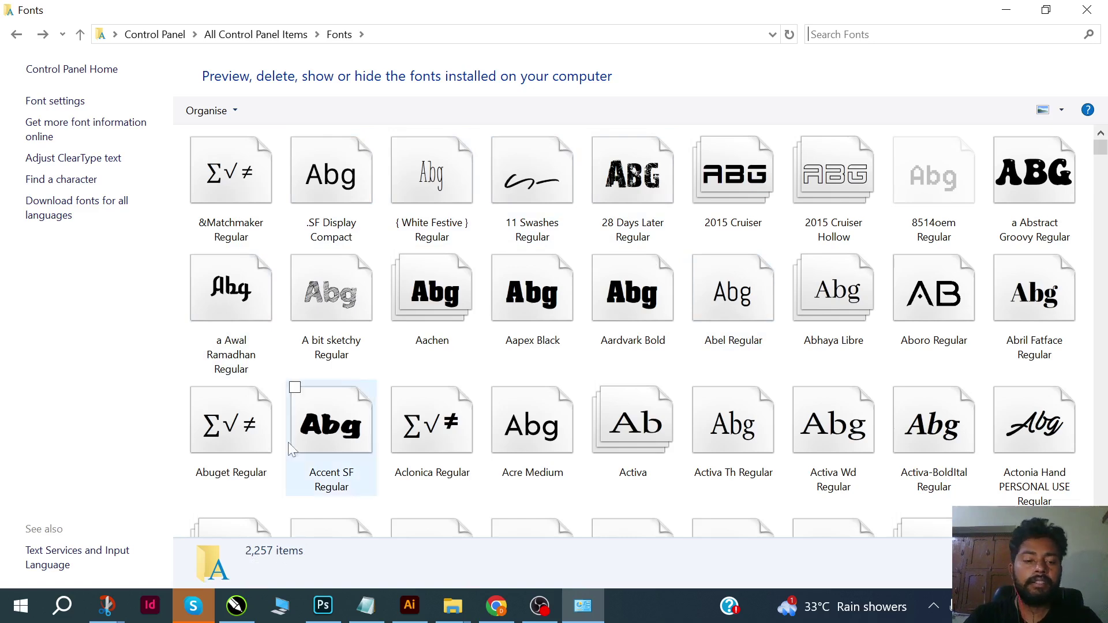
click(349, 453)
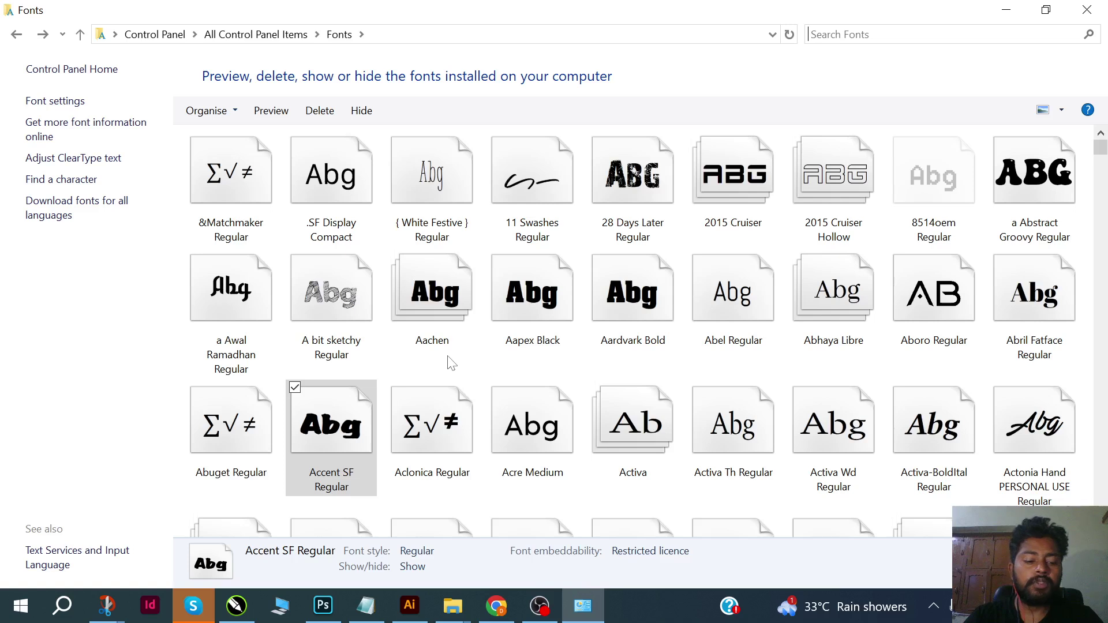
click(328, 173)
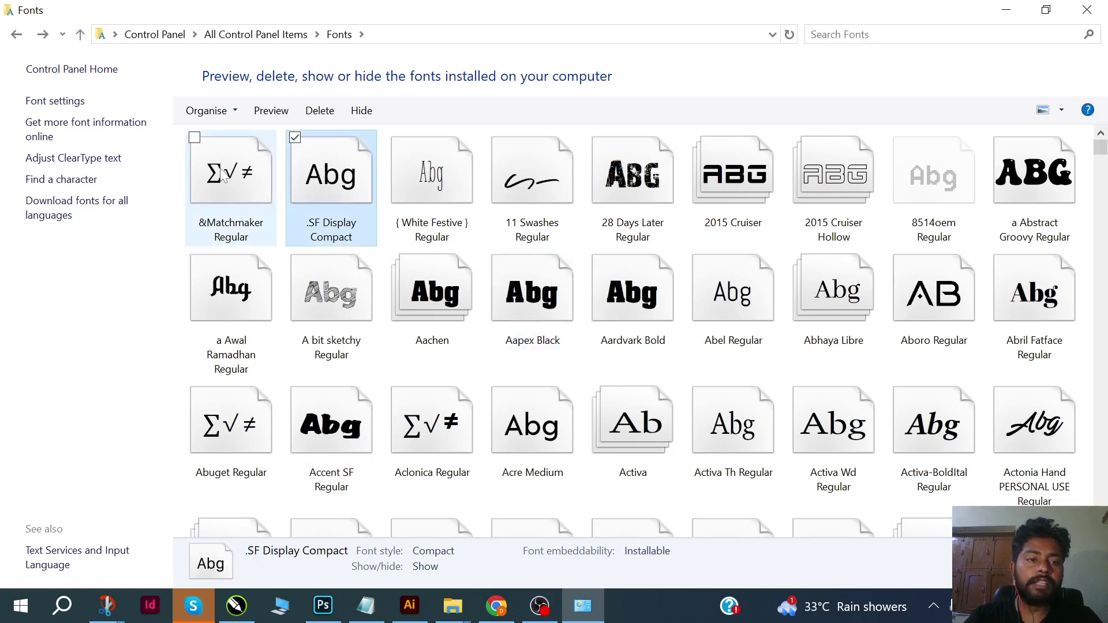
key(ctrl+a)
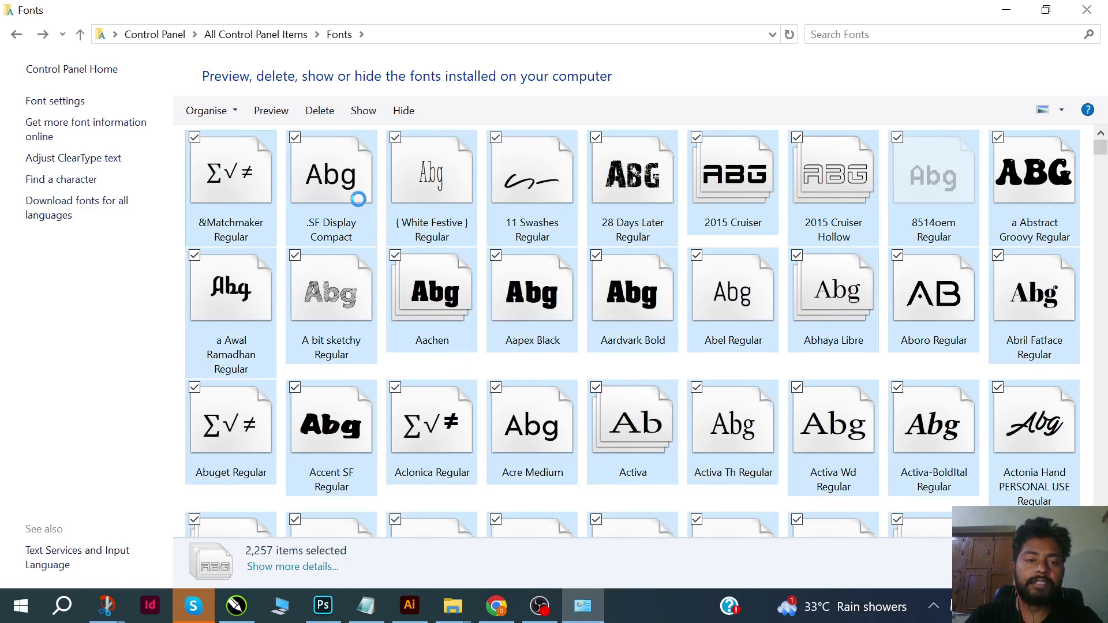
key(Delete)
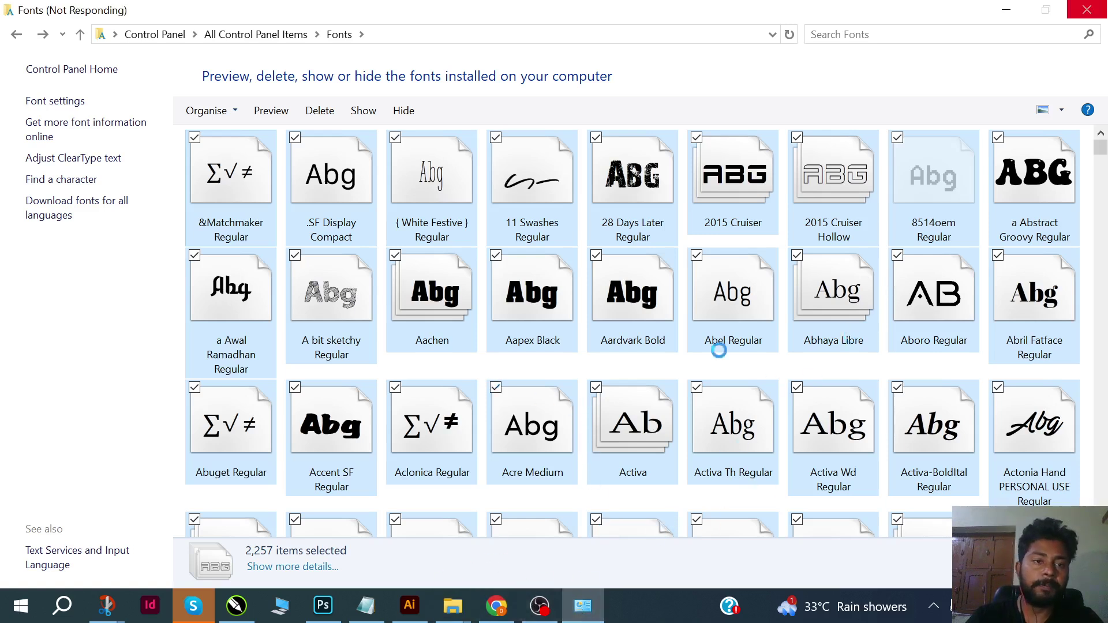
- Close the unresponsive Windows Explorer program and the other open Fonts window
click(1040, 21)
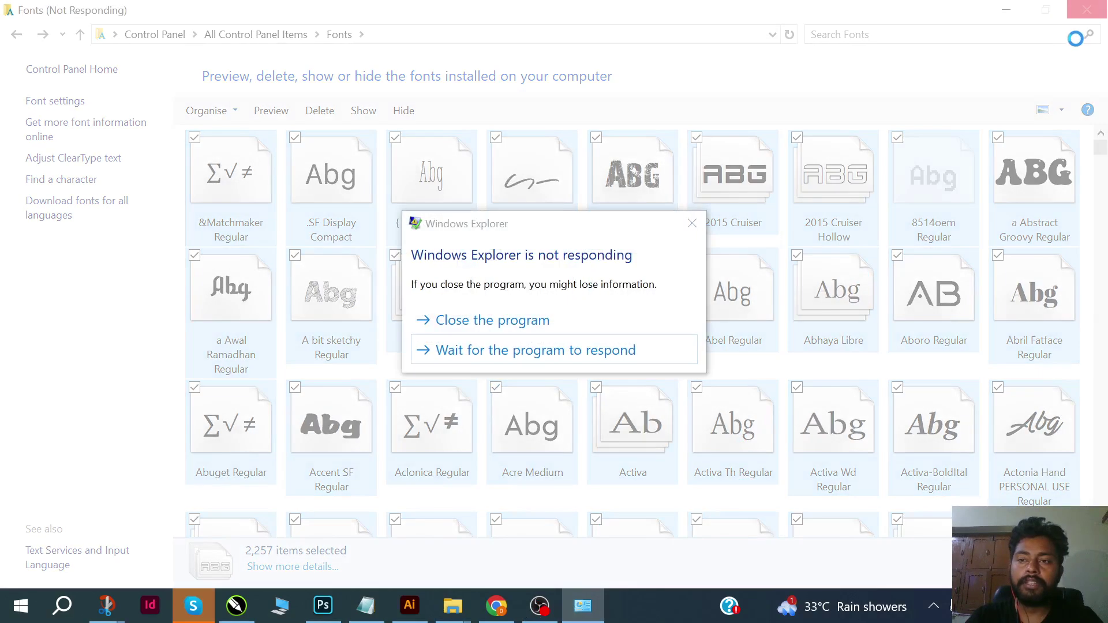
click(477, 323)
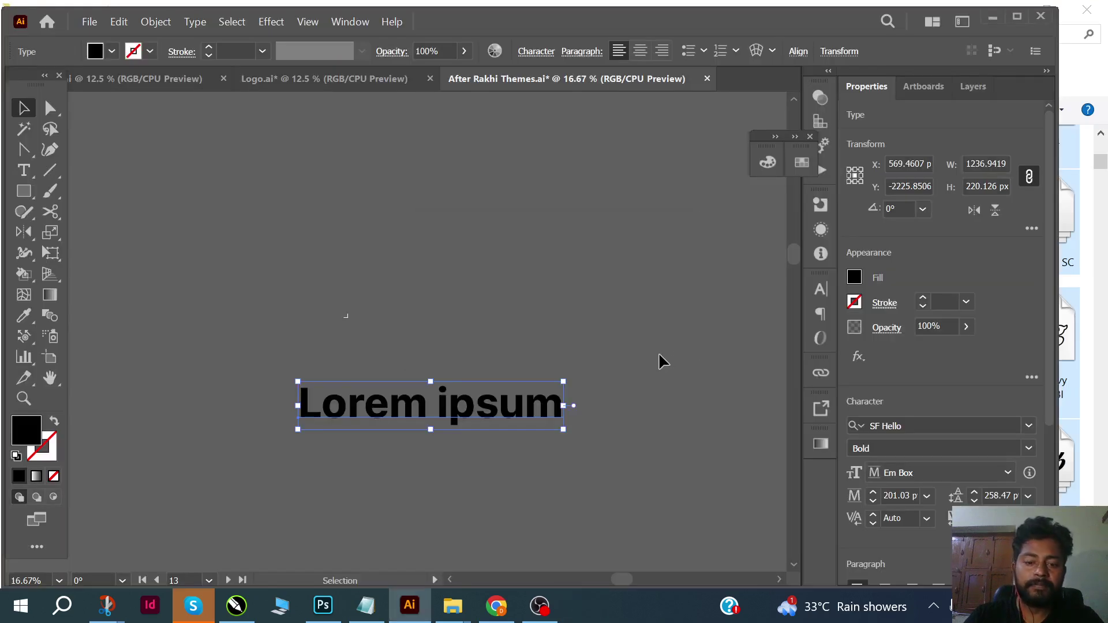
mouse_move(530, 579)
click(656, 544)
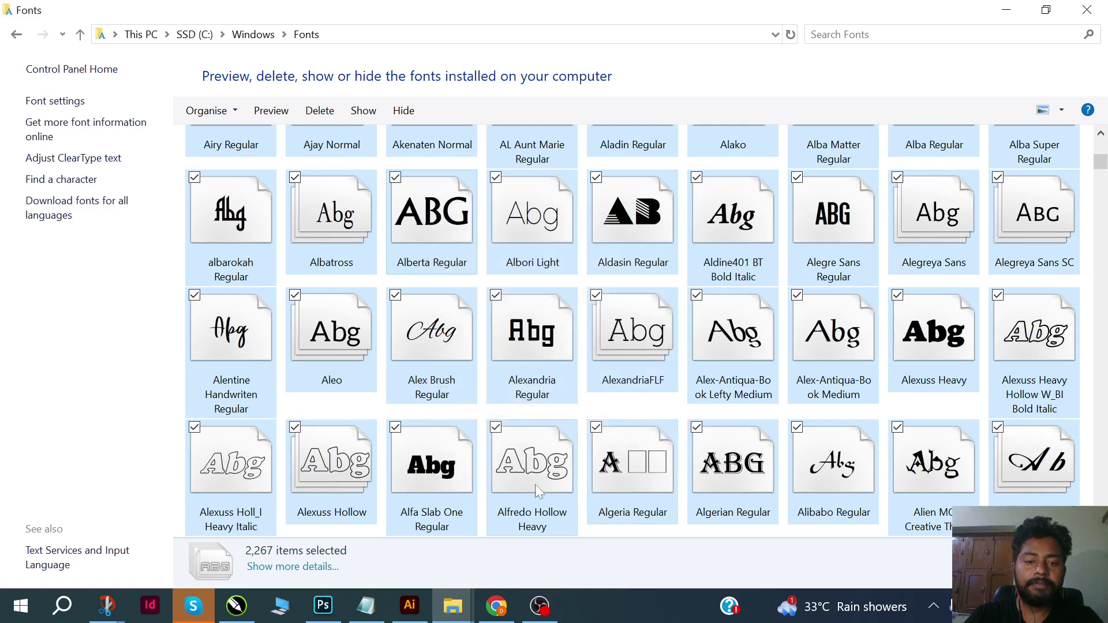
click(1087, 10)
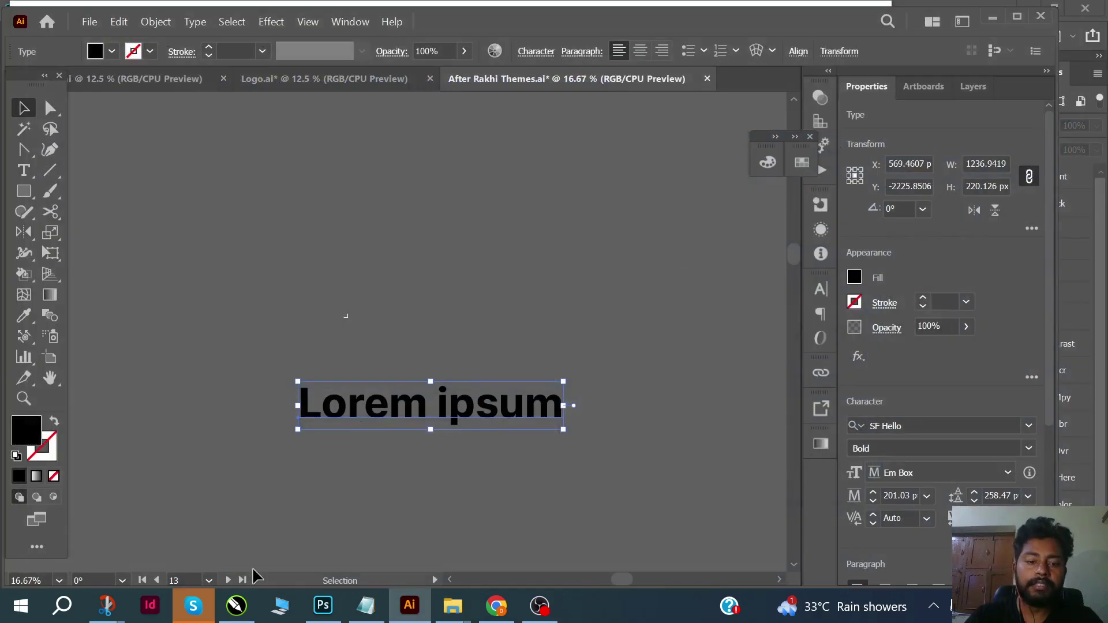
- Open the Fonts folder inside the Windows folder on SSD (C:) and try to select all the fonts in it
click(285, 607)
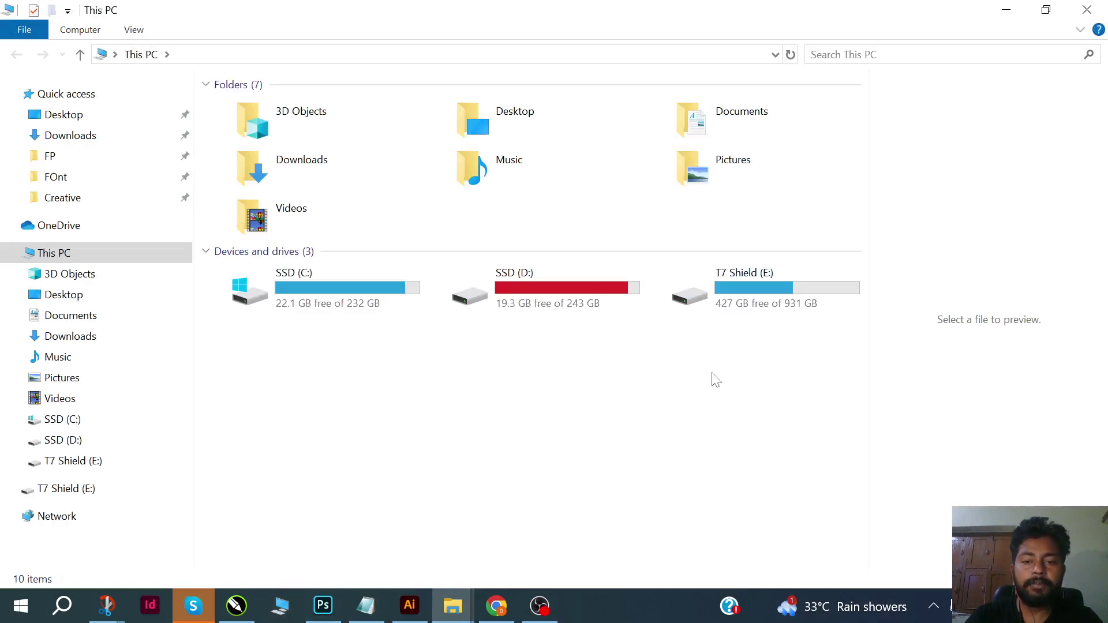
click(344, 310)
double_click(344, 310)
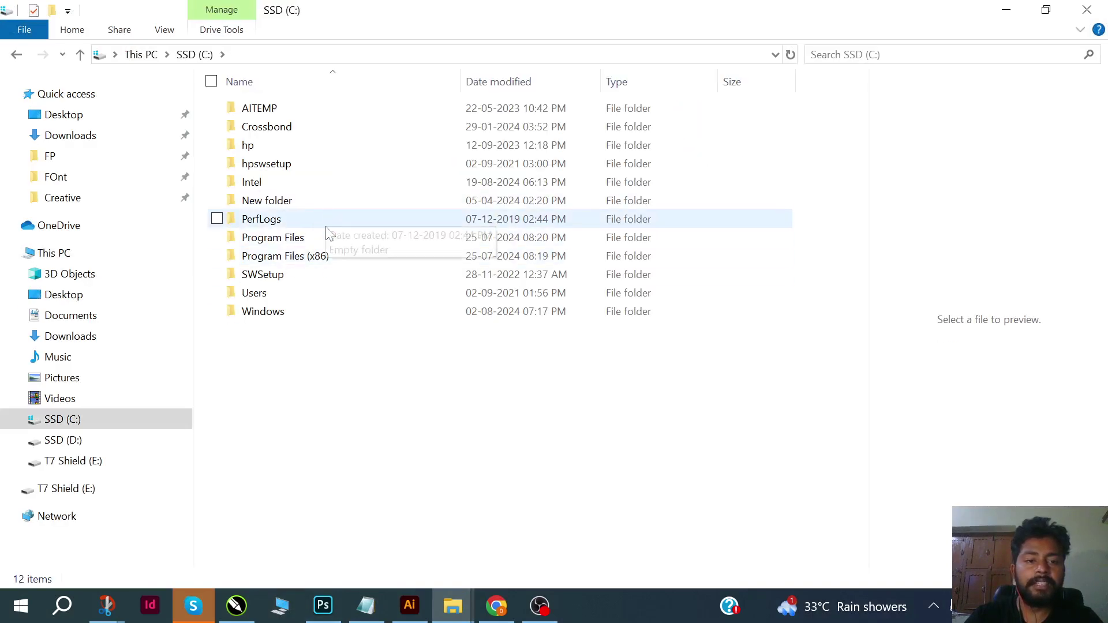
click(286, 315)
double_click(285, 315)
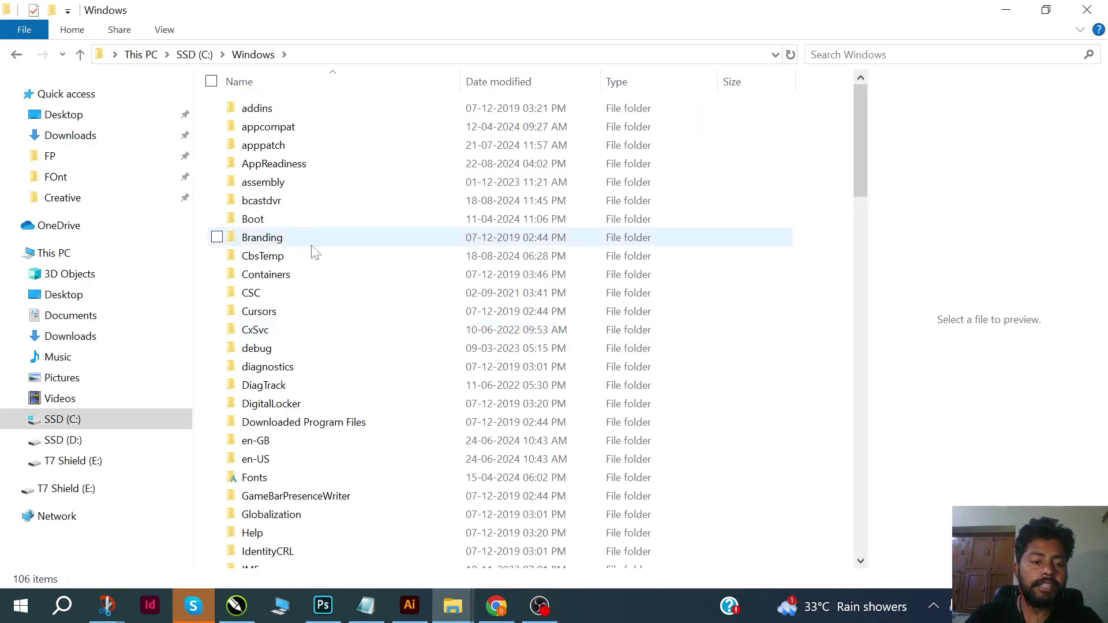
scroll(335, 346, down, 1)
double_click(261, 434)
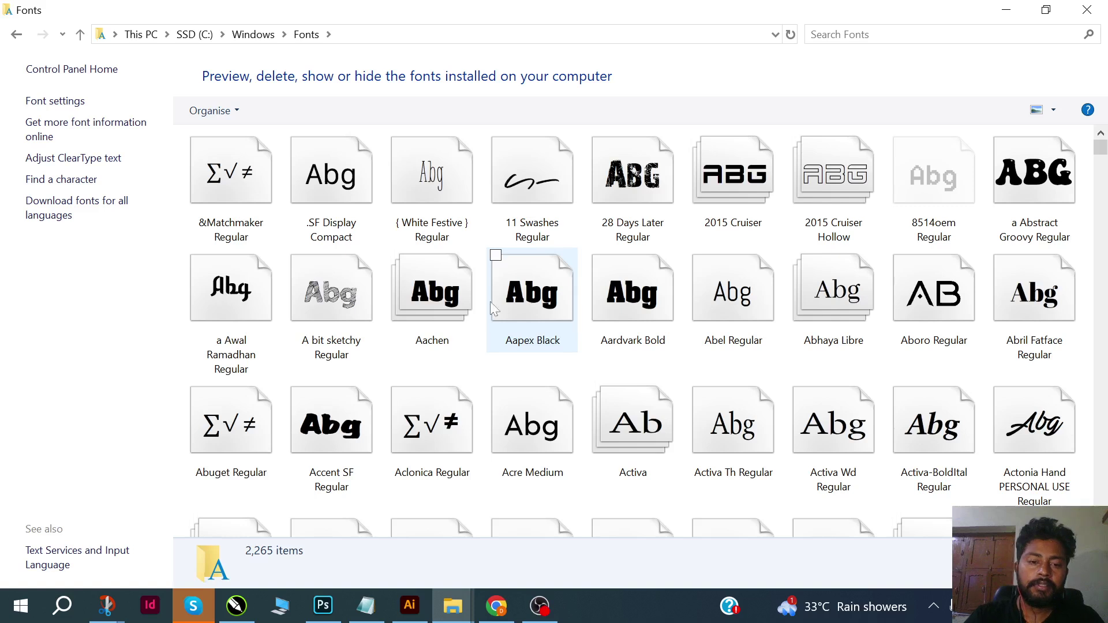
click(436, 298)
key(ctrl+a)
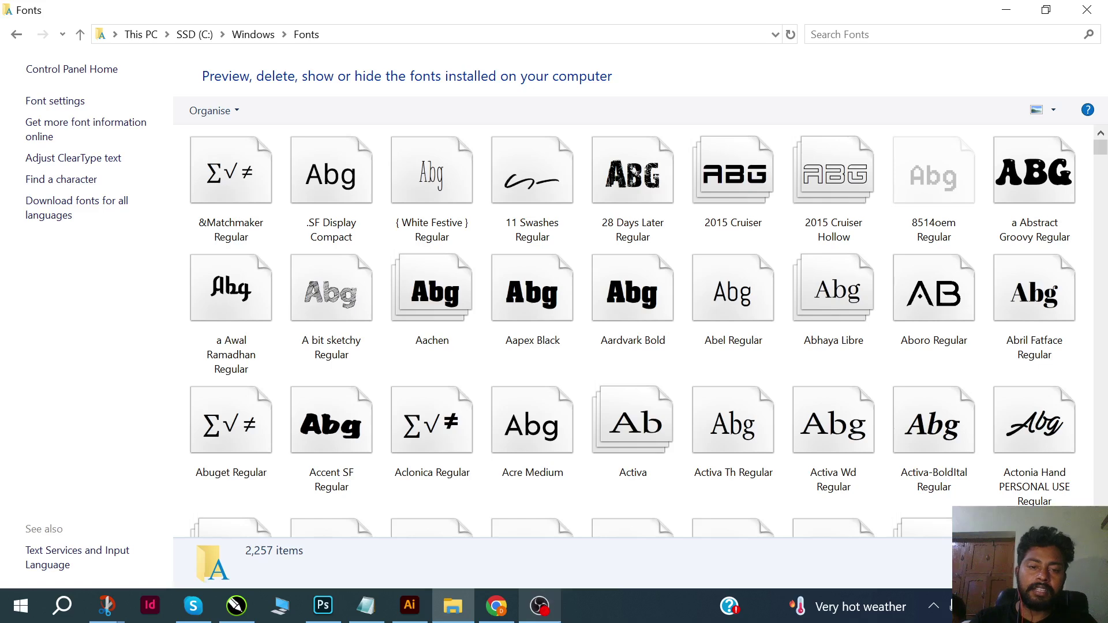
- Select all fonts from &Matchmaker Regular through AzoSansW01-Bold Regular in the Windows Fonts folder and copy them
click(231, 185)
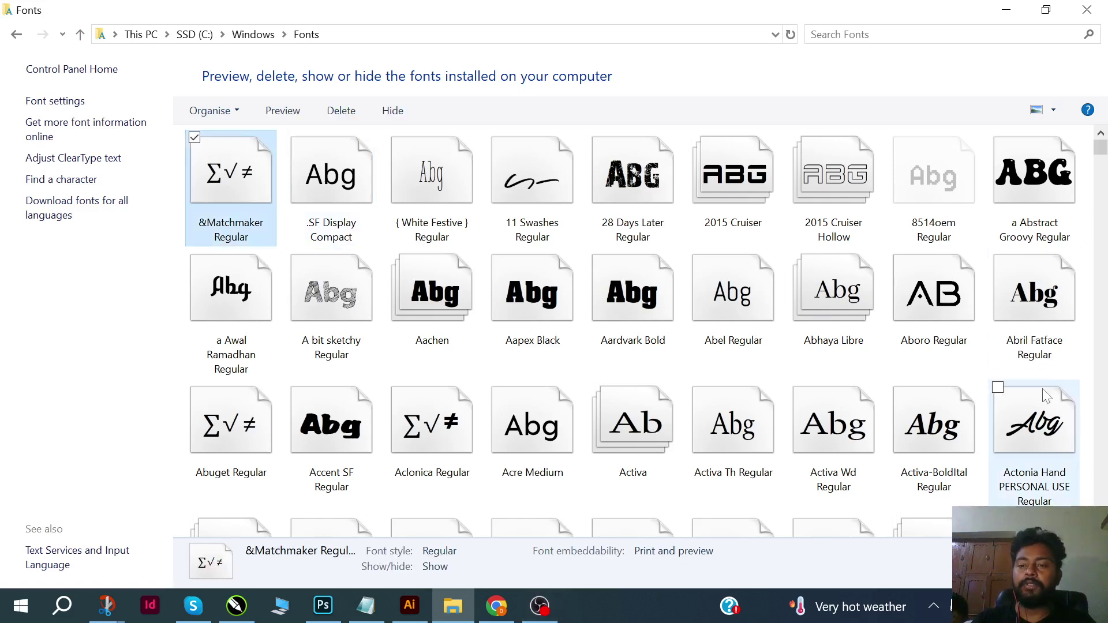
scroll(1017, 372, down, 3)
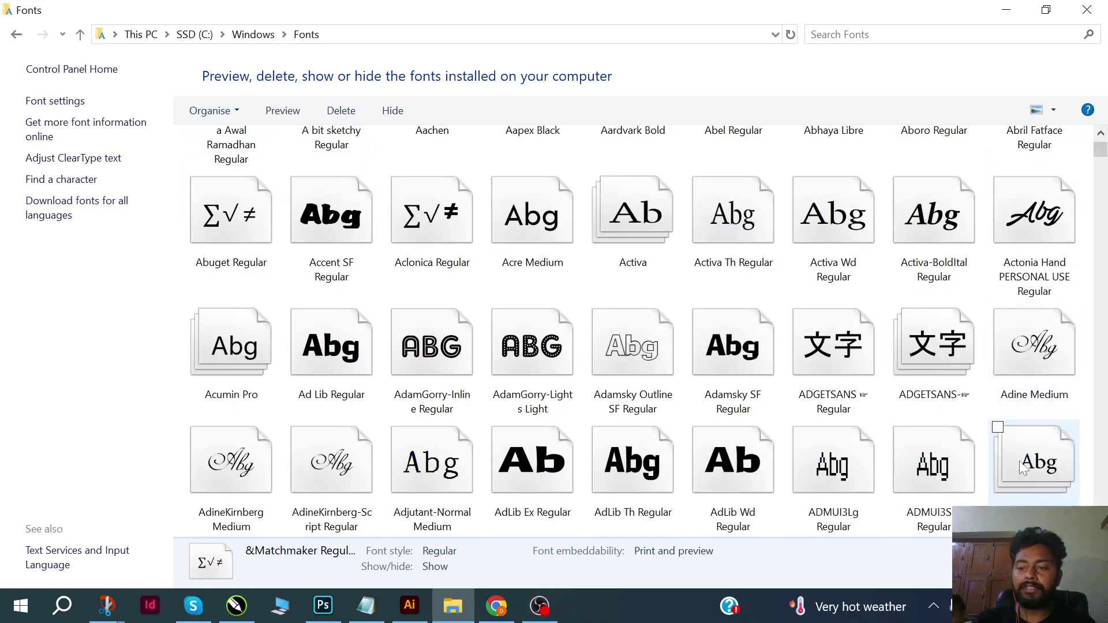
scroll(1035, 460, down, 9)
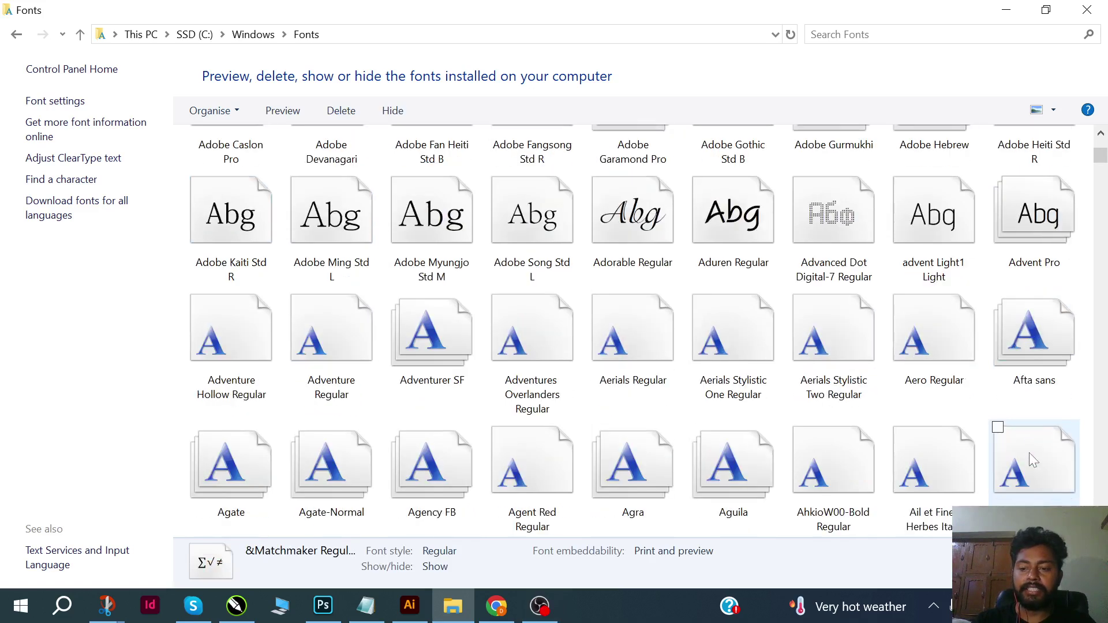
scroll(1033, 430, down, 4)
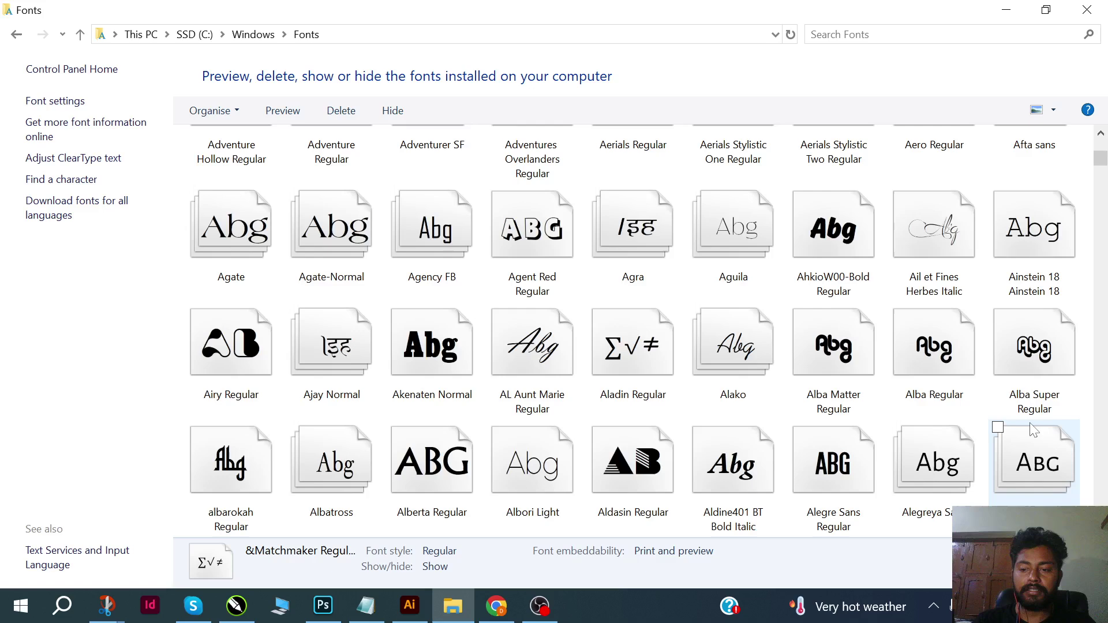
scroll(1034, 430, down, 7)
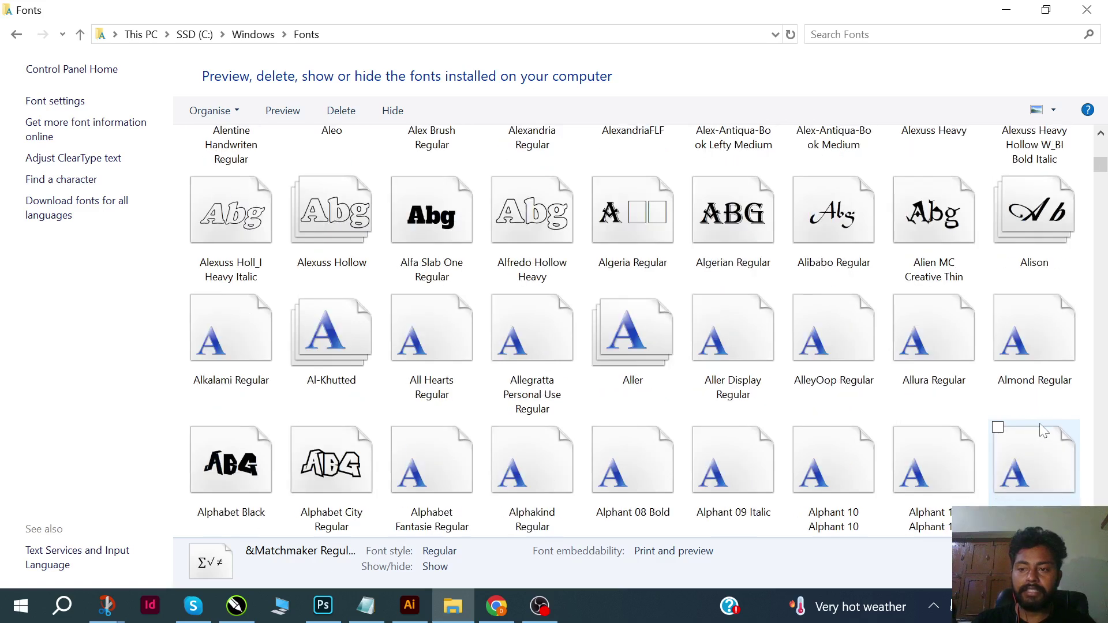
scroll(959, 302, down, 10)
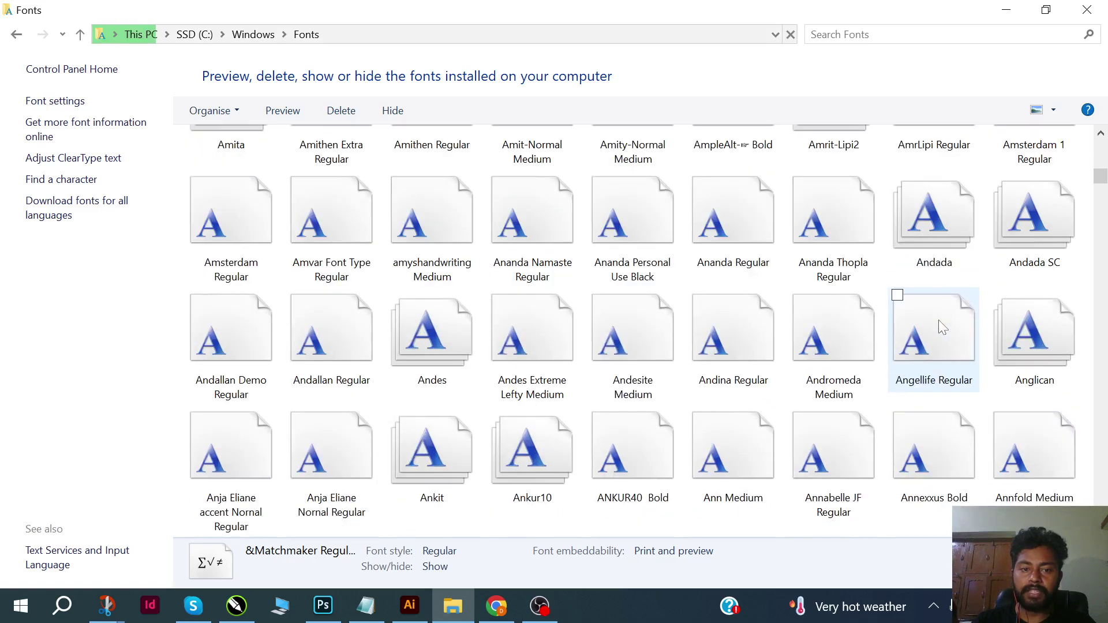
scroll(939, 313, down, 12)
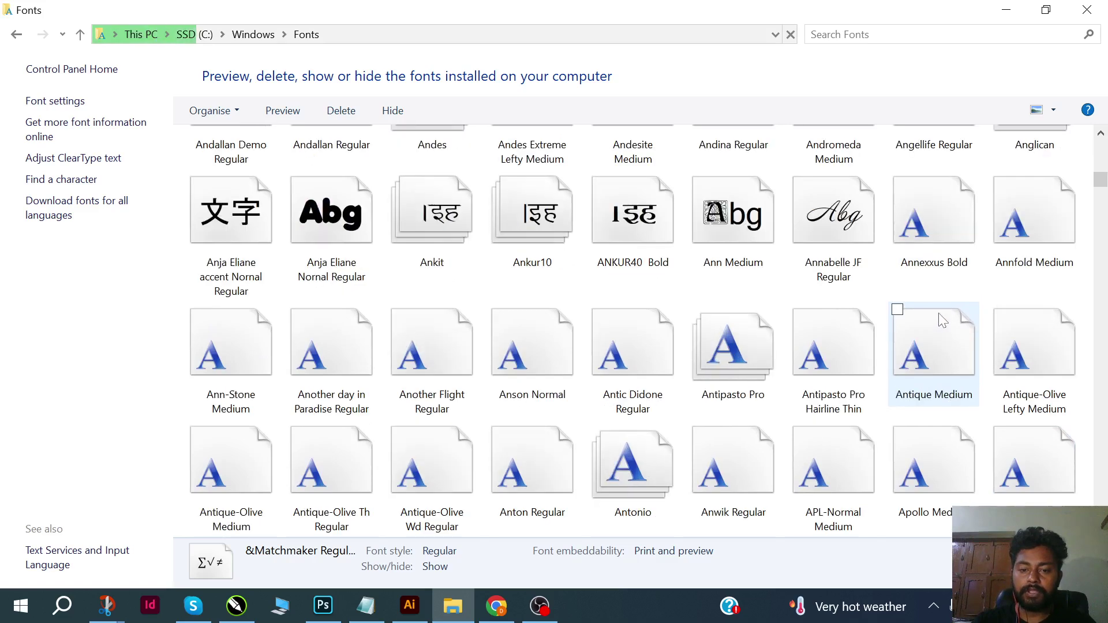
scroll(941, 305, down, 6)
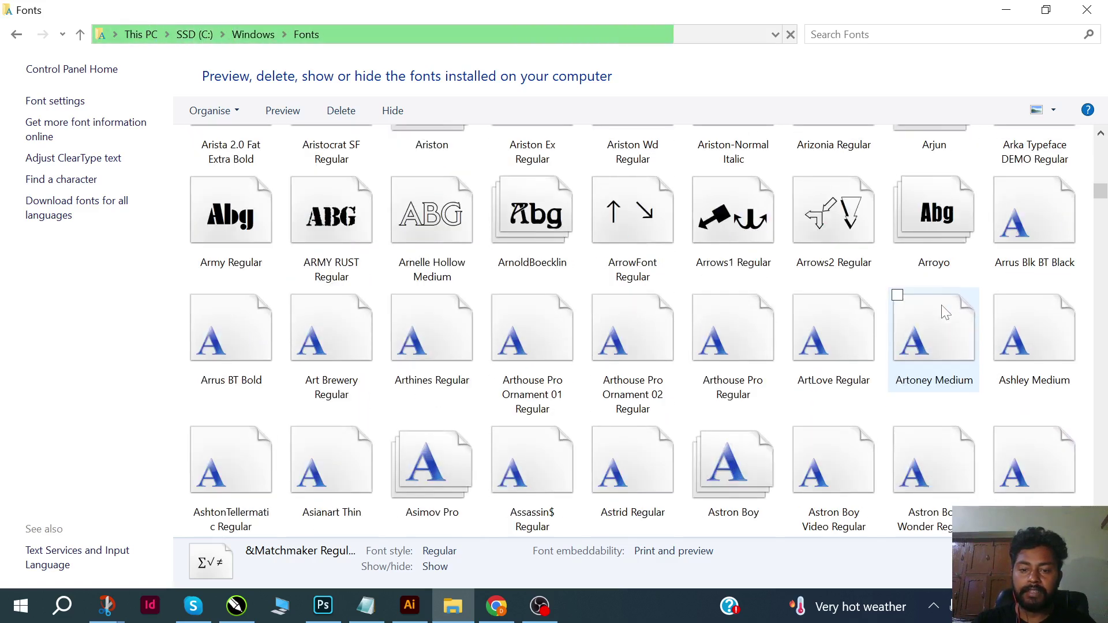
scroll(941, 305, down, 6)
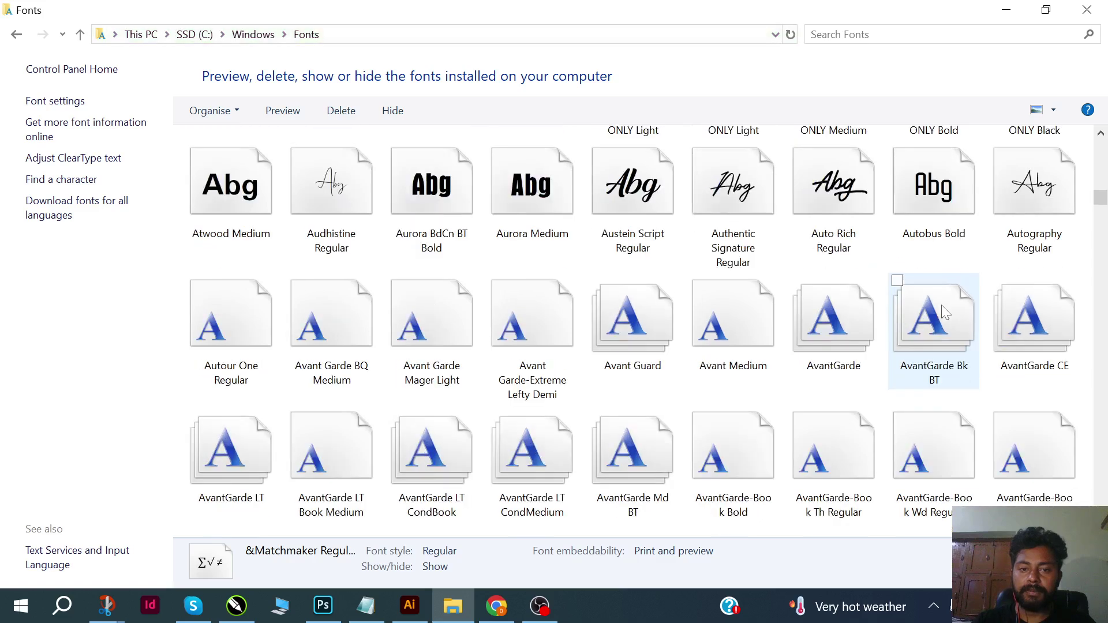
scroll(941, 305, down, 6)
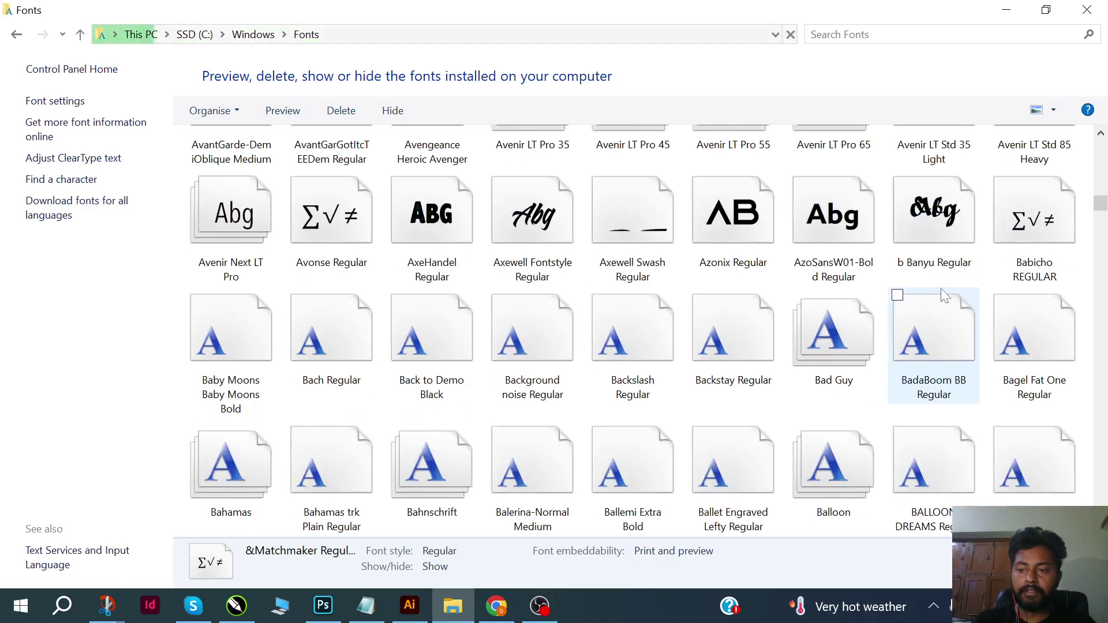
scroll(941, 292, down, 6)
scroll(941, 294, down, 12)
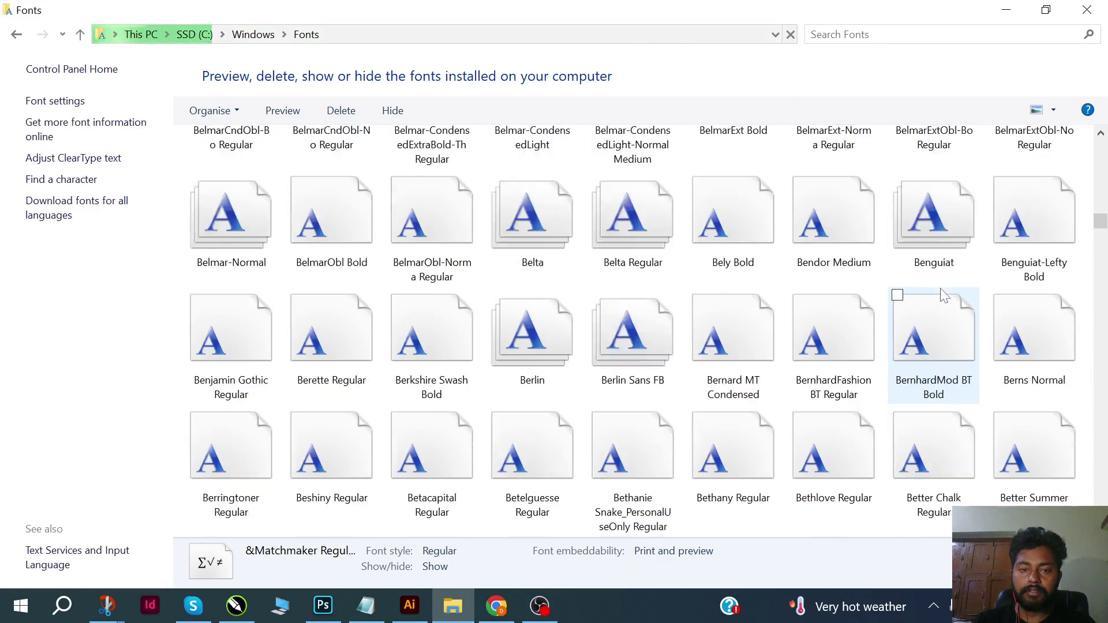
scroll(942, 298, down, 8)
scroll(939, 294, down, 5)
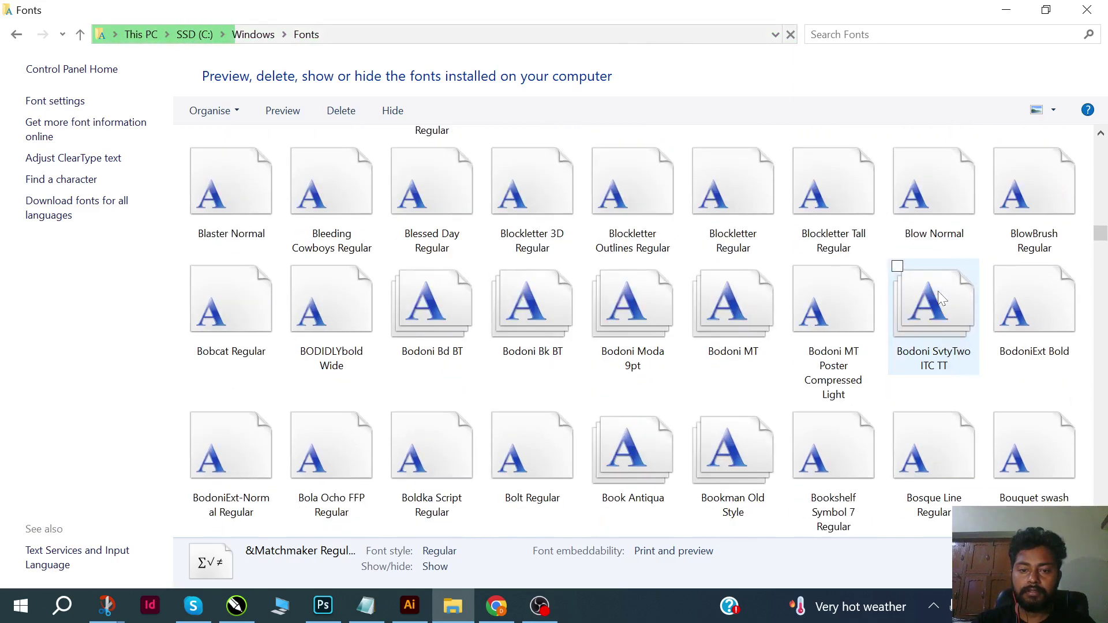
scroll(938, 291, up, 8)
scroll(546, 300, up, 4)
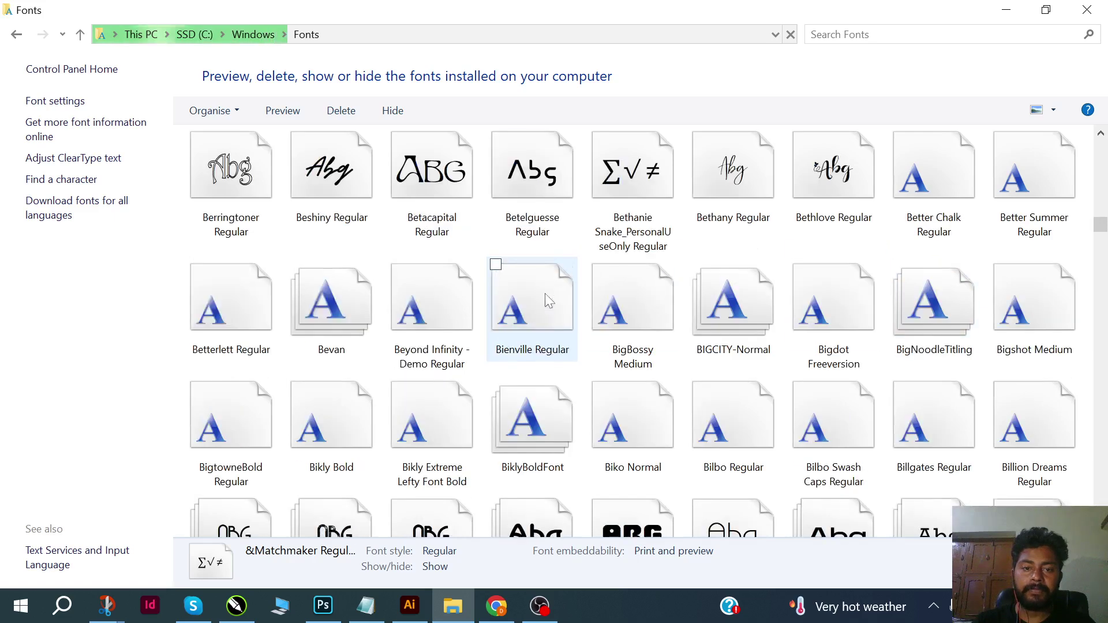
scroll(546, 300, up, 8)
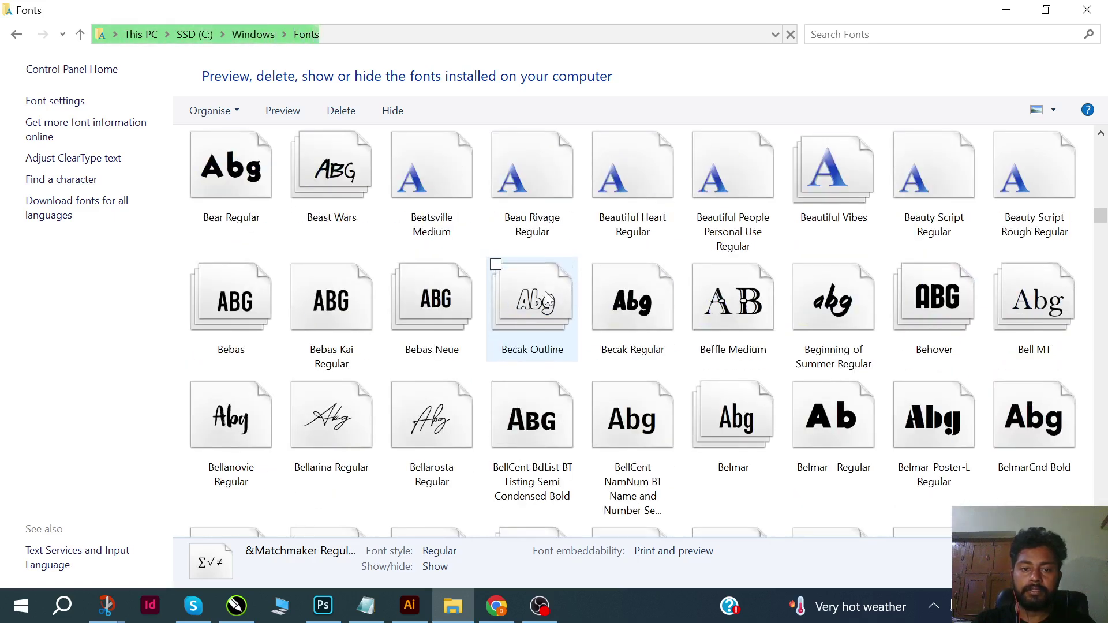
scroll(547, 300, up, 4)
scroll(548, 298, up, 8)
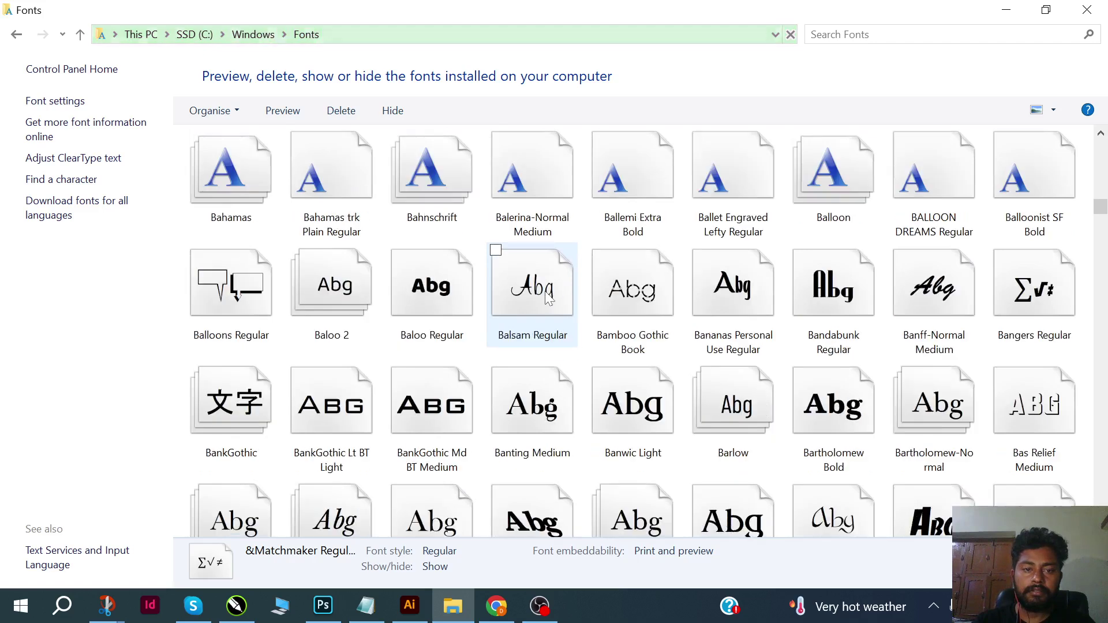
scroll(549, 298, up, 4)
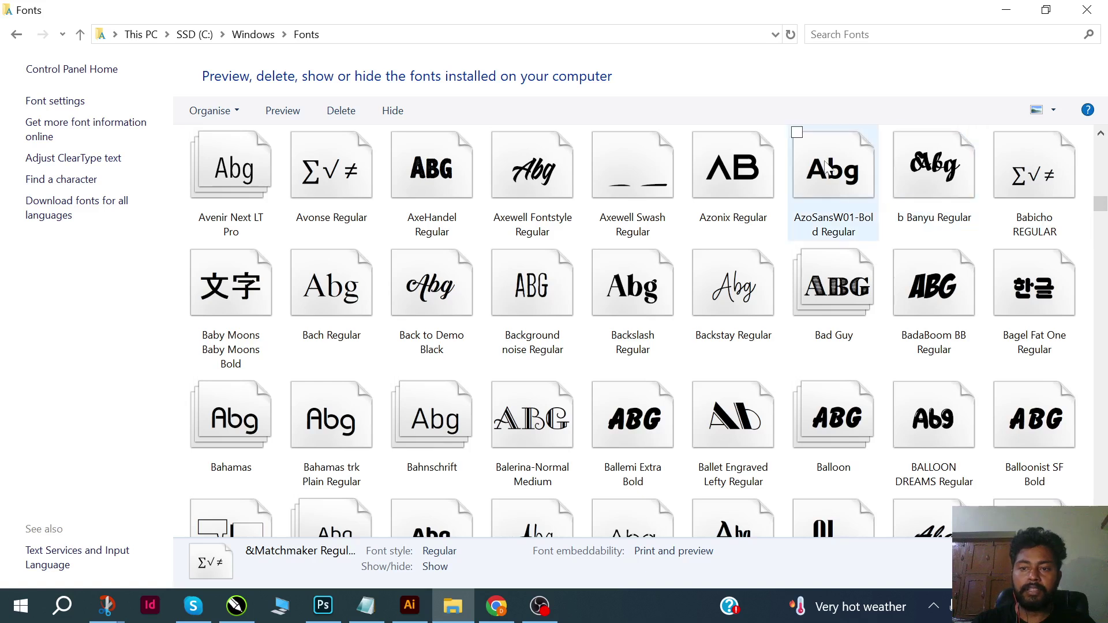
key(ctrl+a)
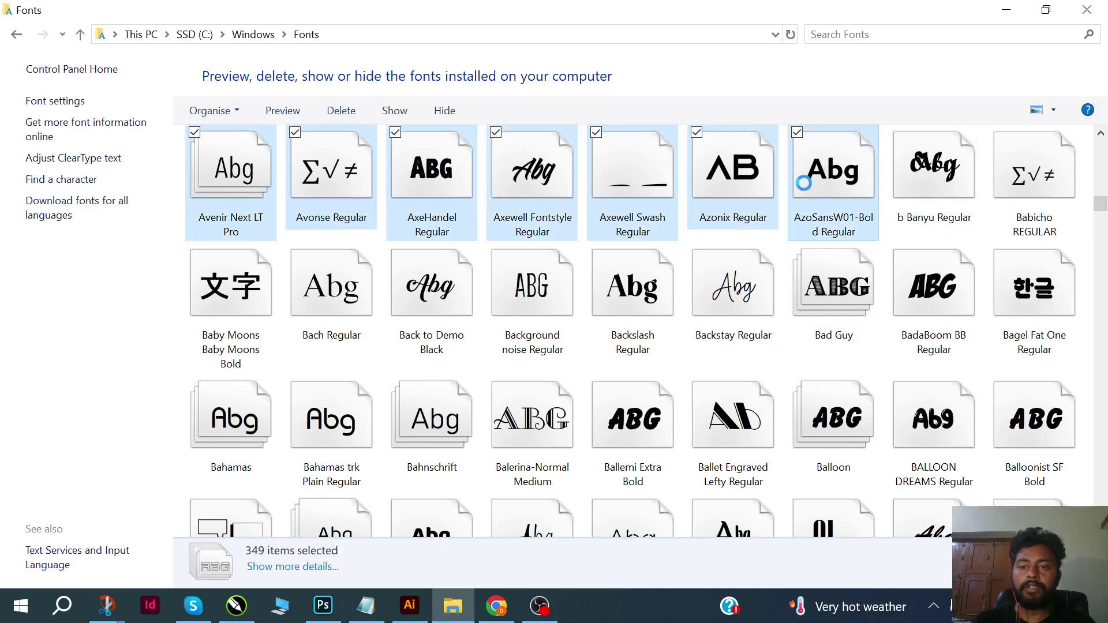
right_click(805, 182)
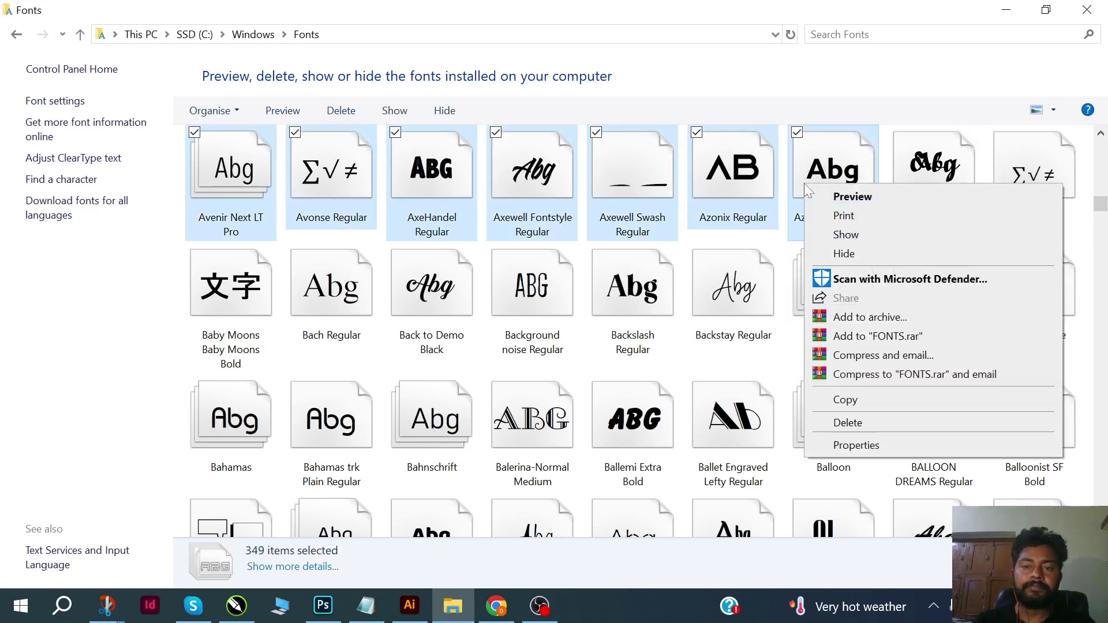
click(871, 399)
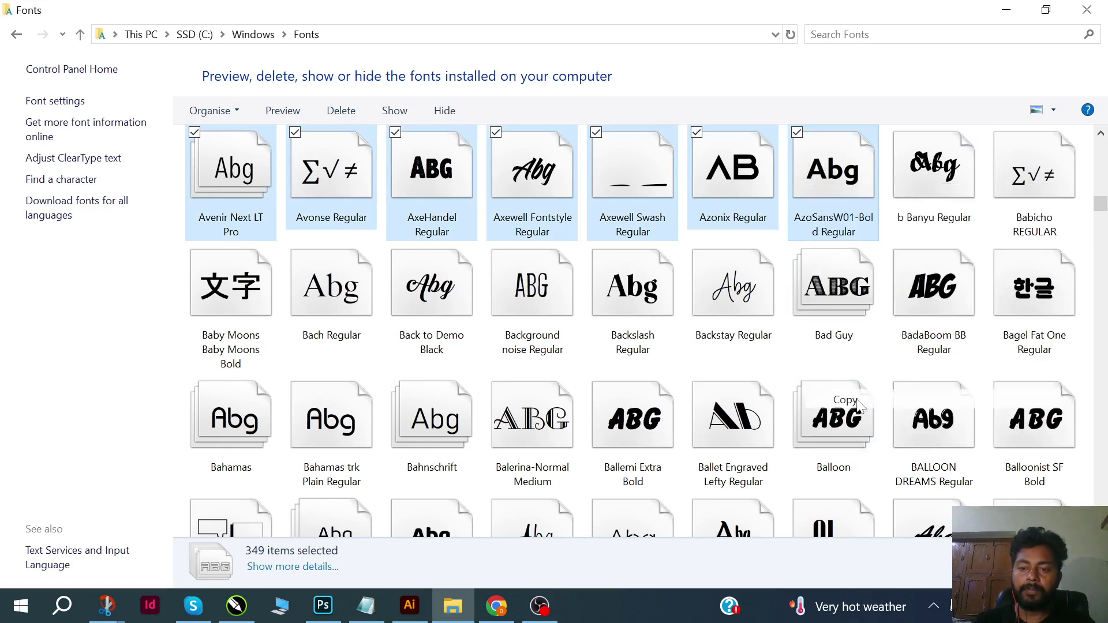
- Create a new folder named Font on the desktop and open it
key(super+d)
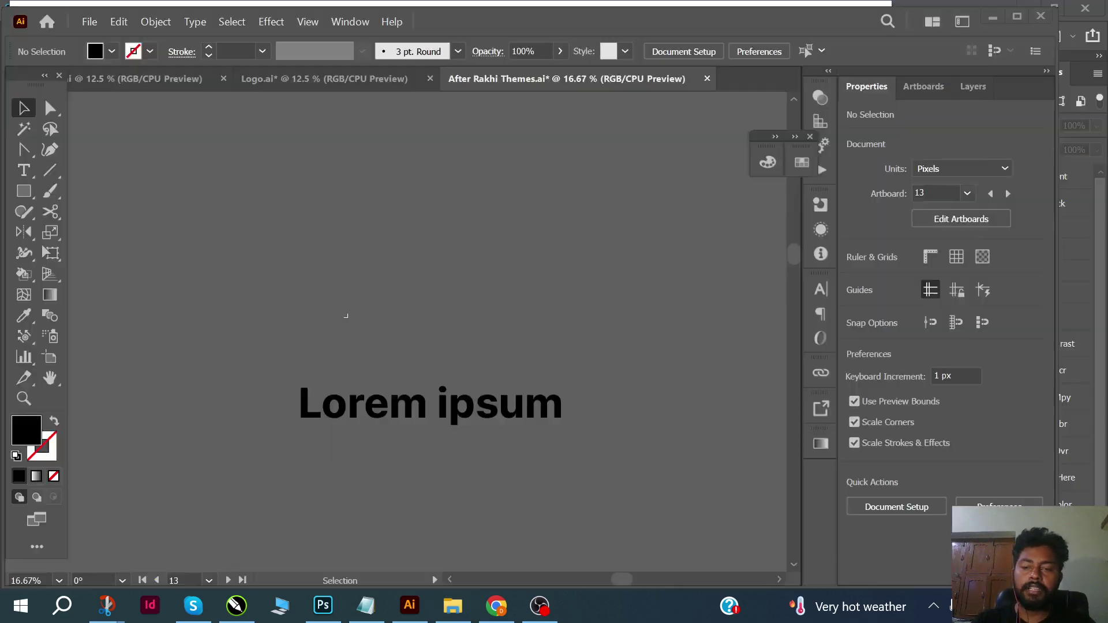
key(ctrl+shift+n)
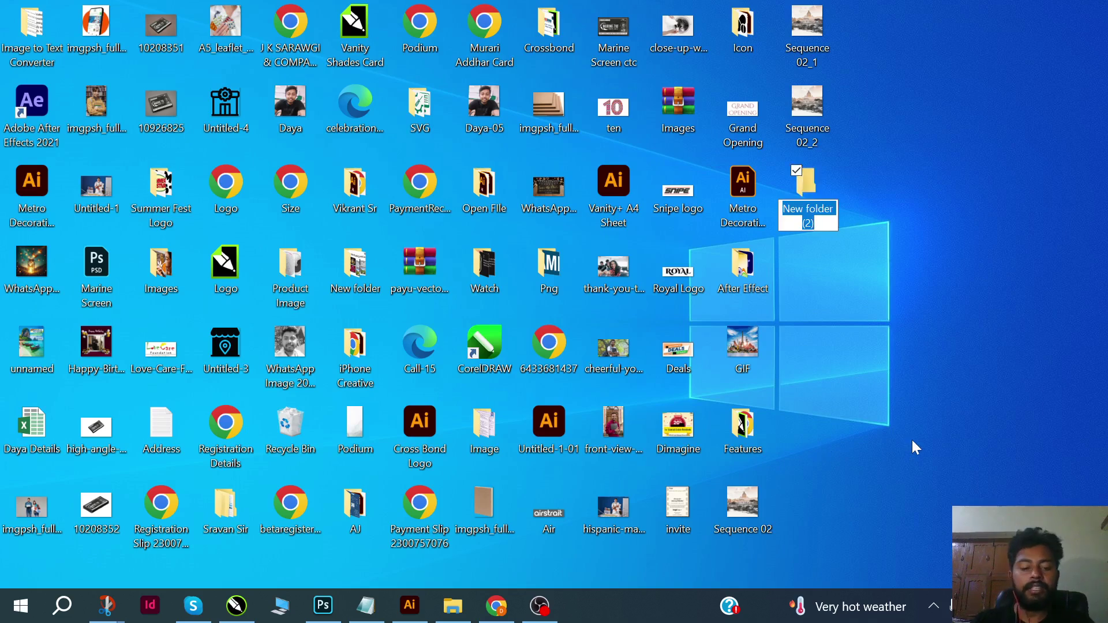
text(Font)
key(Return)
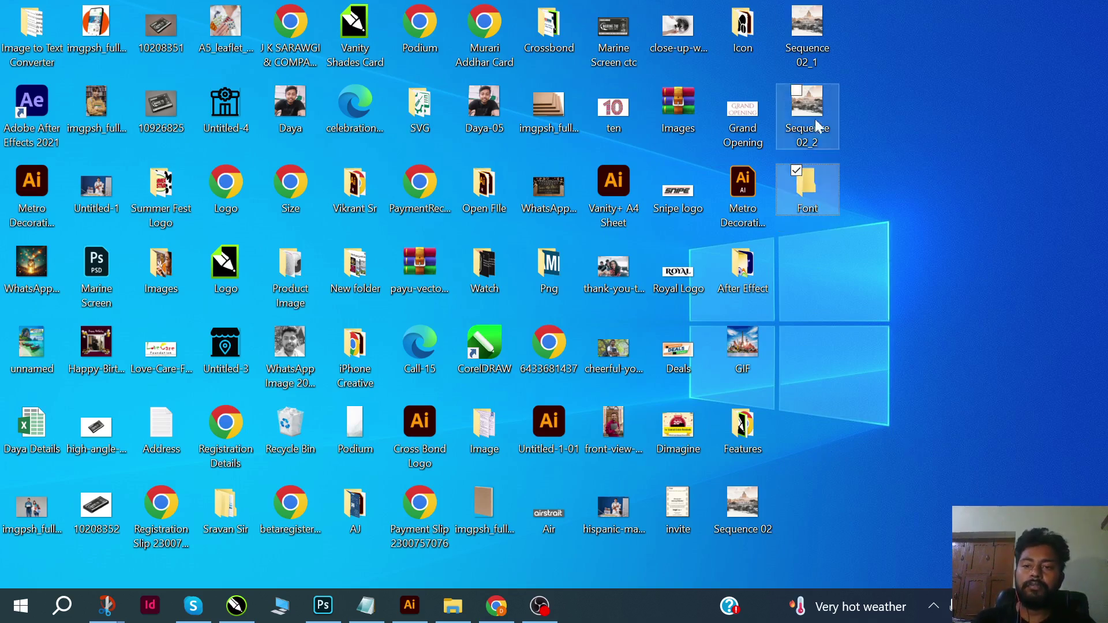
key(Return)
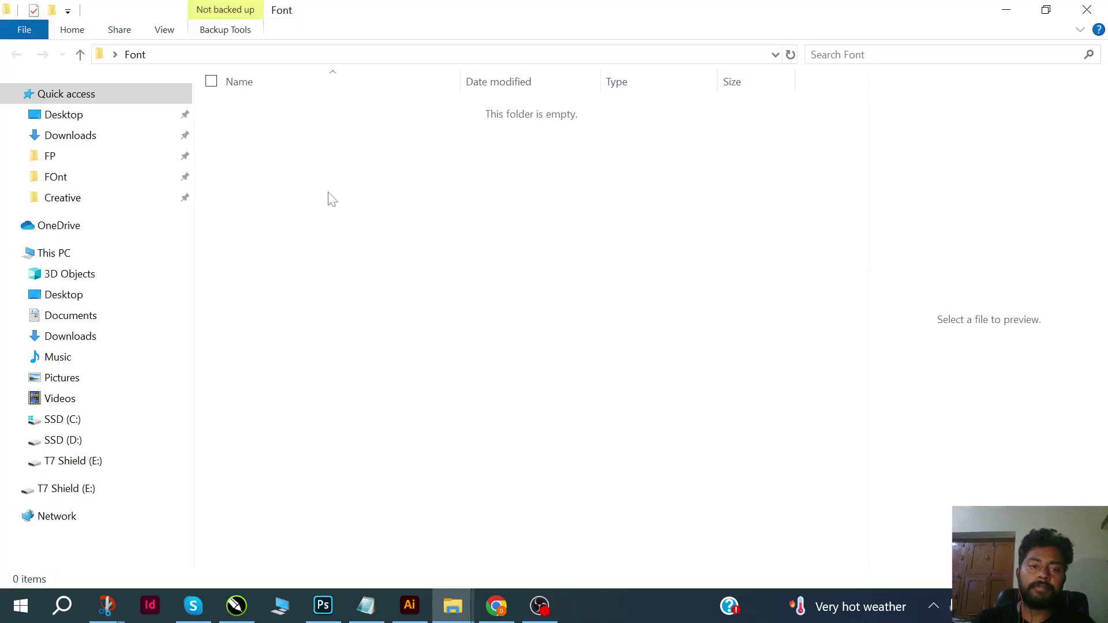
- Paste the copied fonts into the Font folder, replacing the files that have the same names
right_click(327, 195)
click(398, 313)
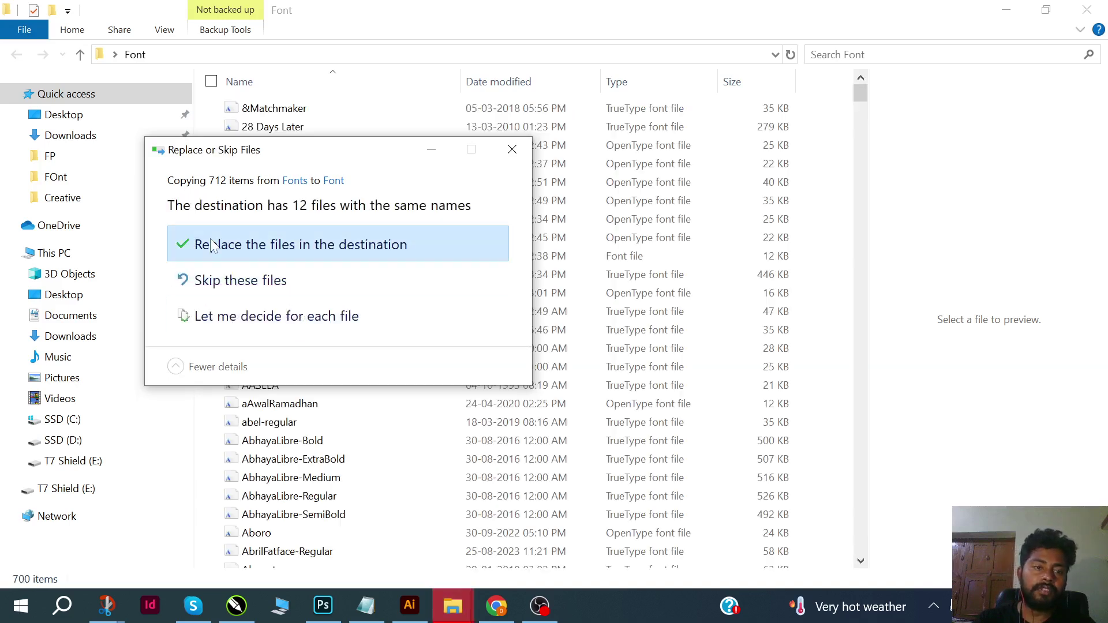
click(279, 249)
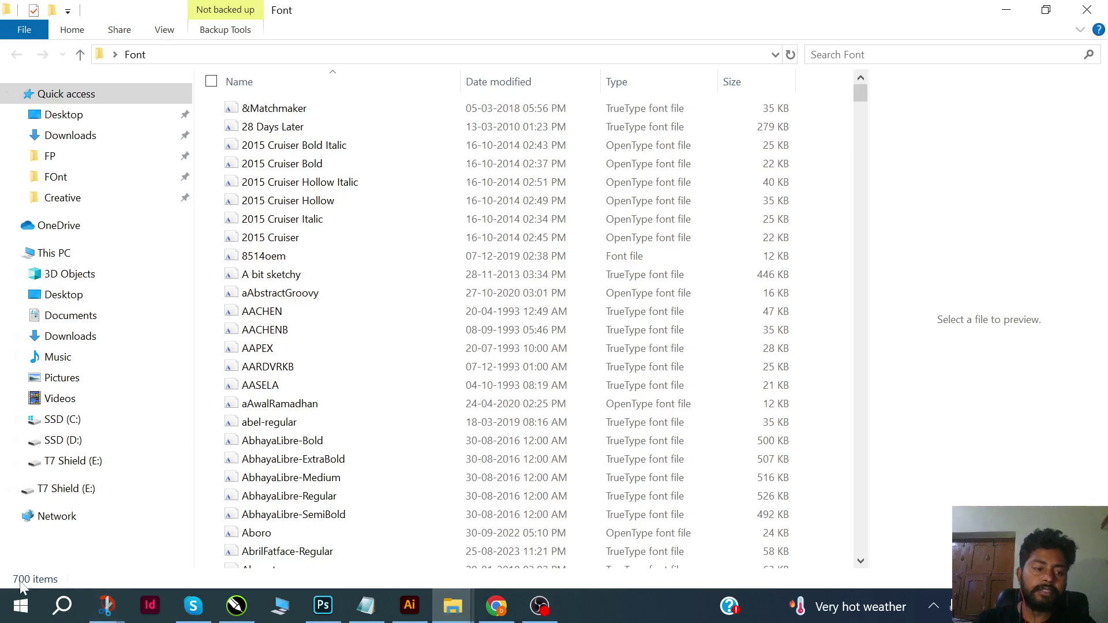
- Select all the files in the Font folder and check the number of items and the file list
key(ctrl+a)
scroll(413, 468, down, 7)
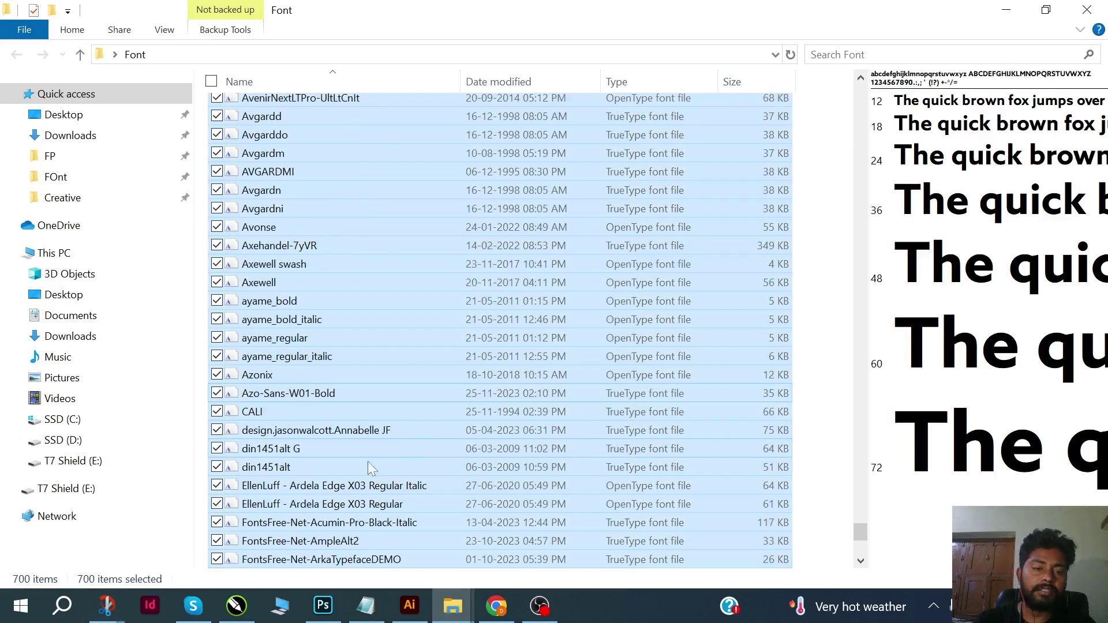
scroll(391, 297, up, 9)
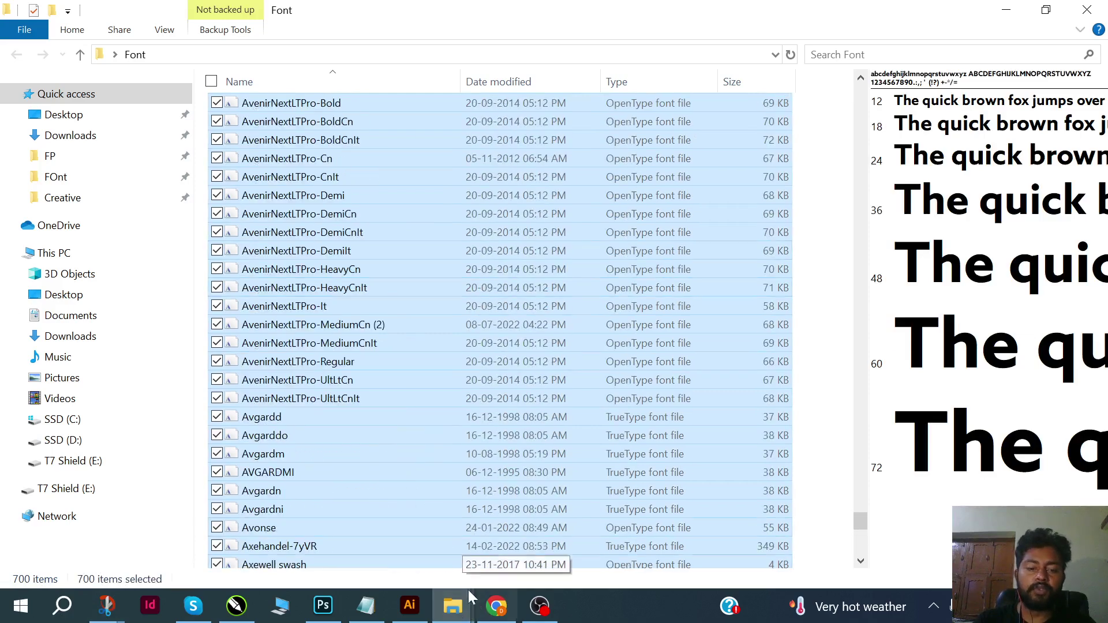
- Switch back to the Windows Fonts window and examine the number and range of the selected fonts for comparison
mouse_move(462, 605)
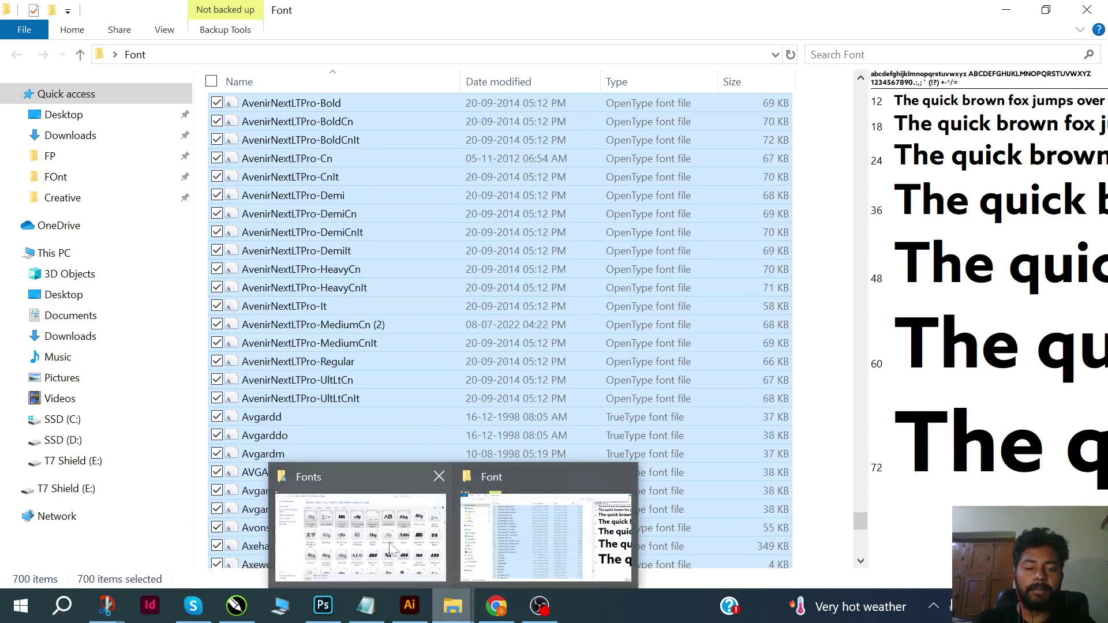
click(361, 537)
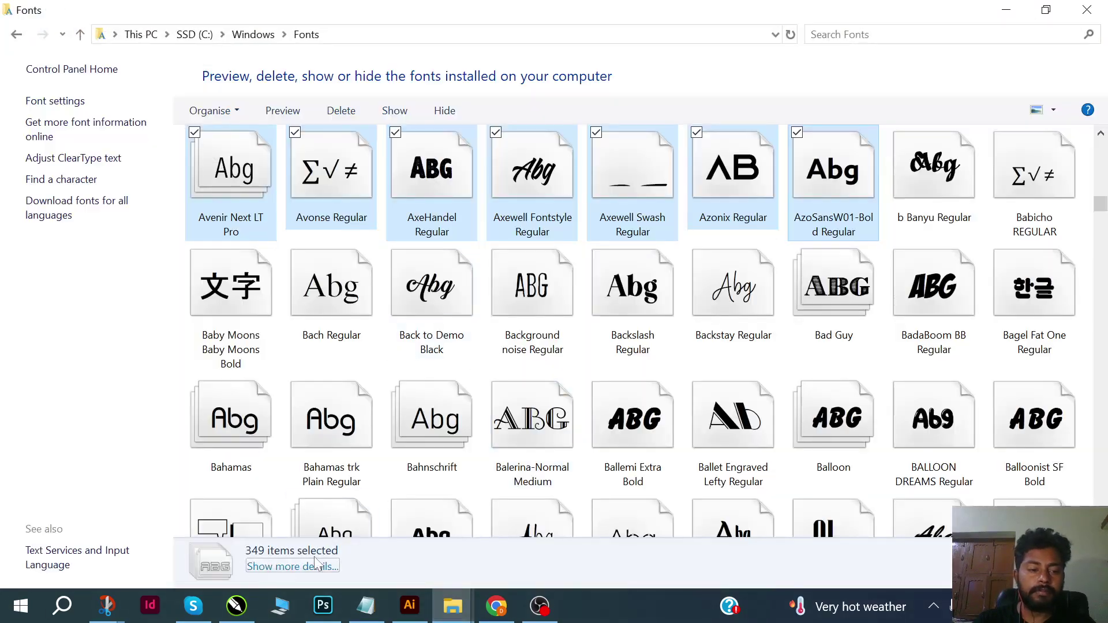
scroll(390, 490, down, 3)
scroll(340, 534, up, 5)
scroll(341, 534, up, 3)
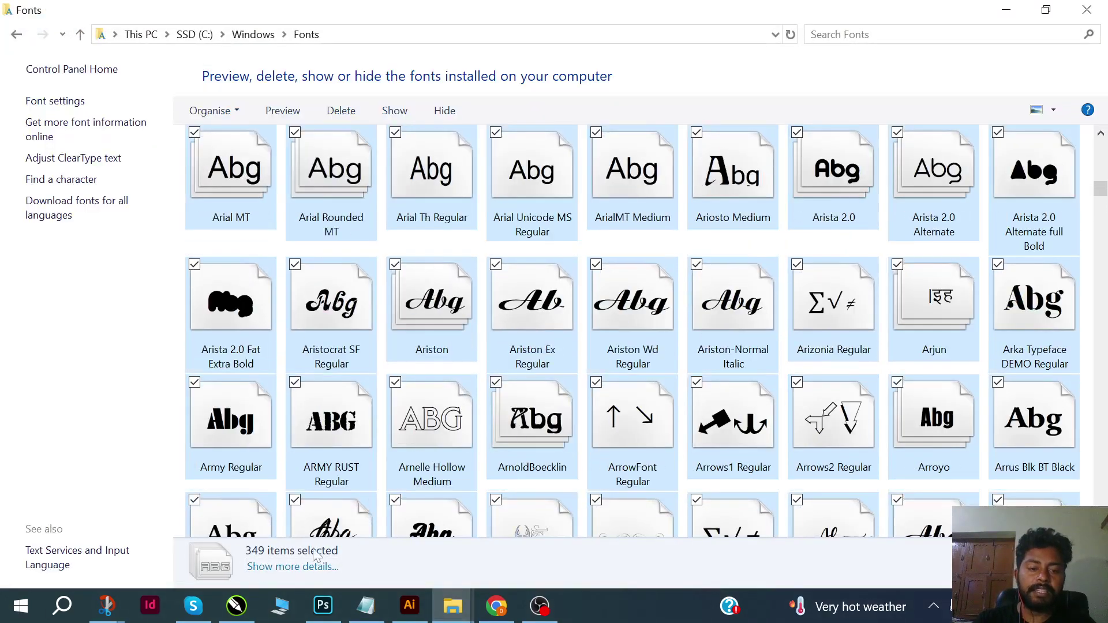
scroll(233, 330, up, 9)
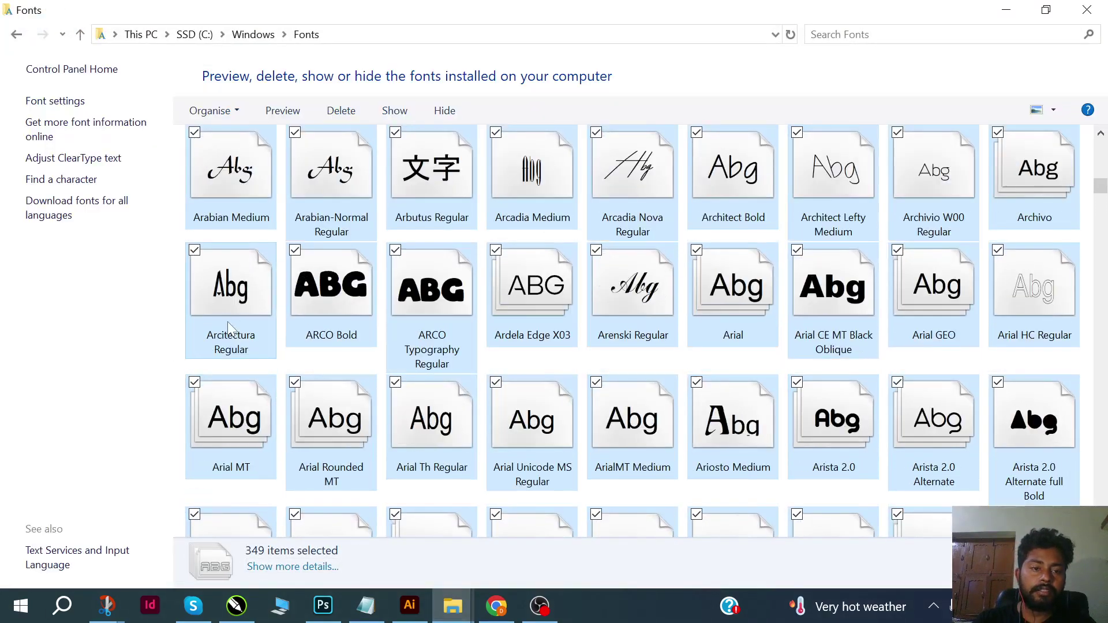
scroll(309, 350, down, 2)
scroll(387, 360, up, 4)
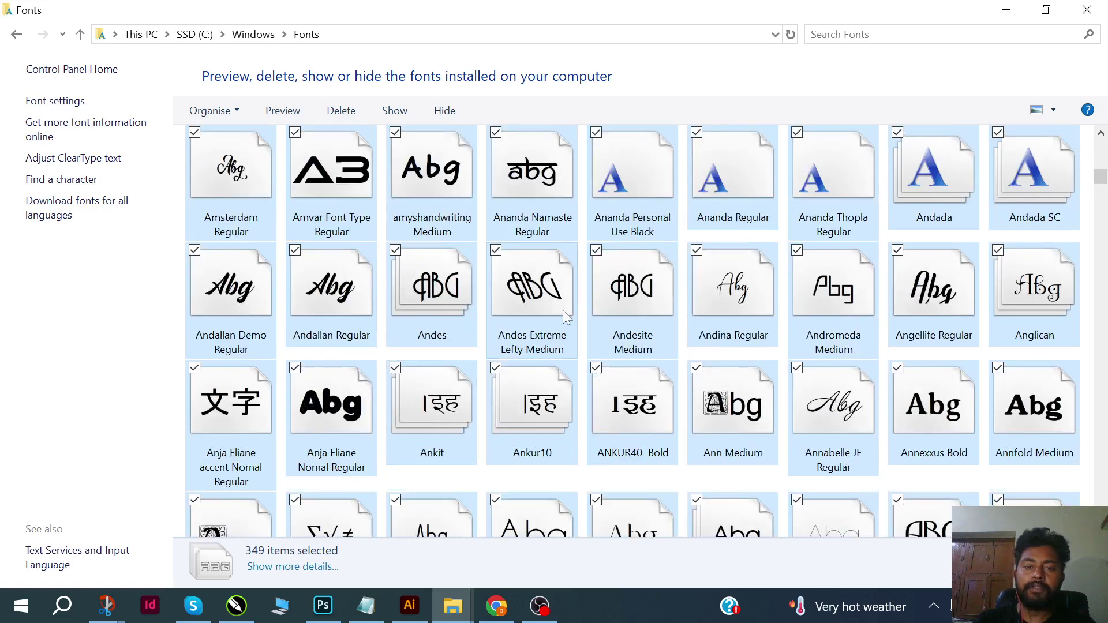
- Replace the partial selection by selecting every font in the Windows Fonts folder
click(436, 307)
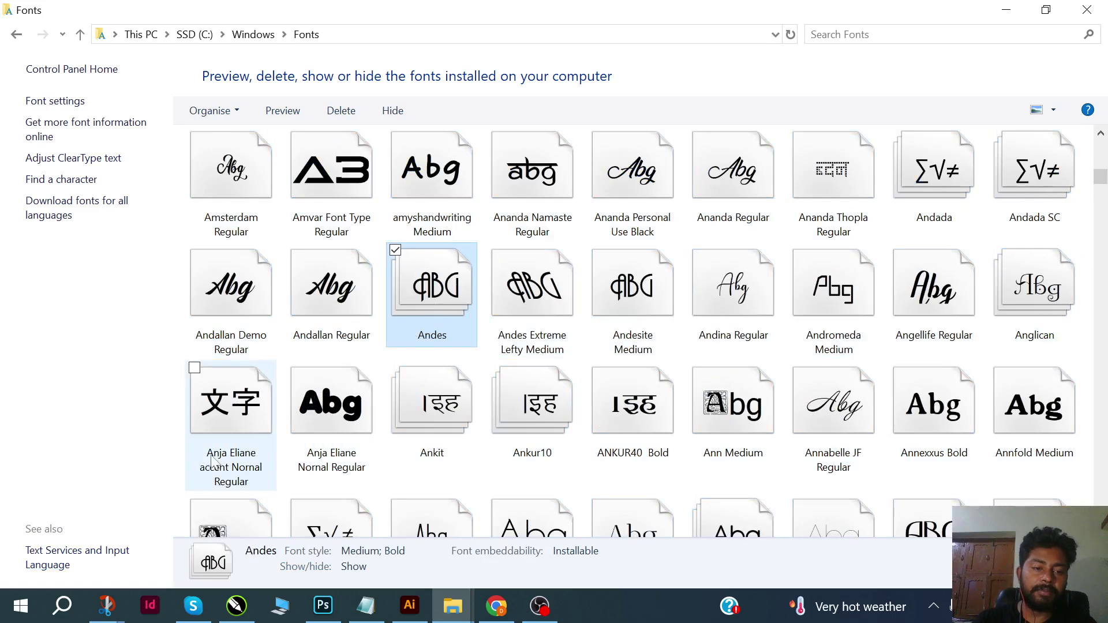
key(ctrl+a)
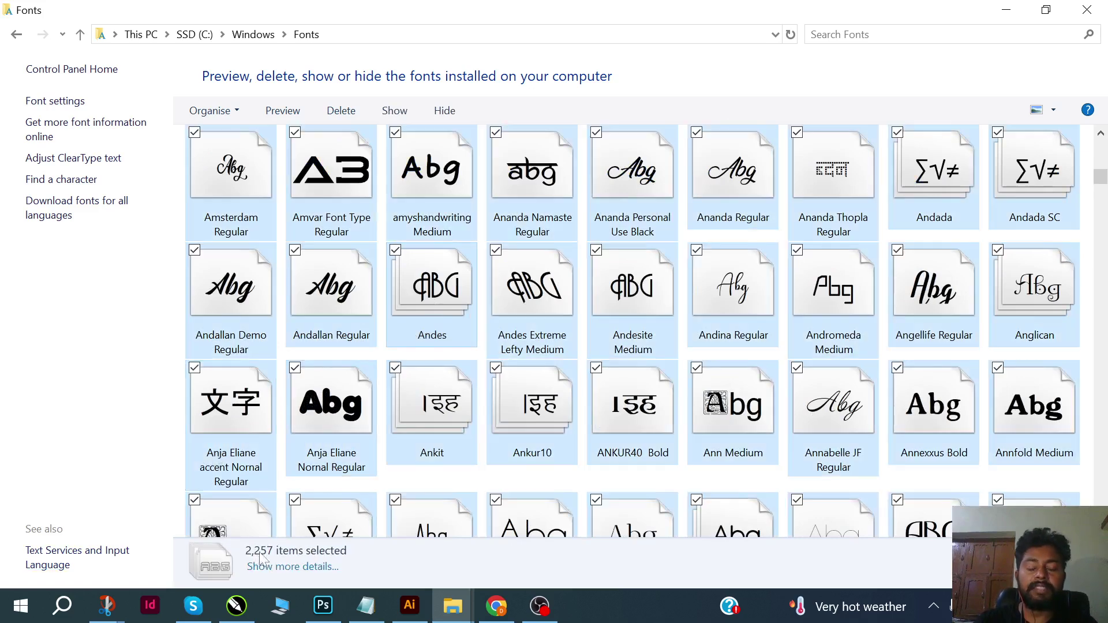
scroll(346, 393, up, 5)
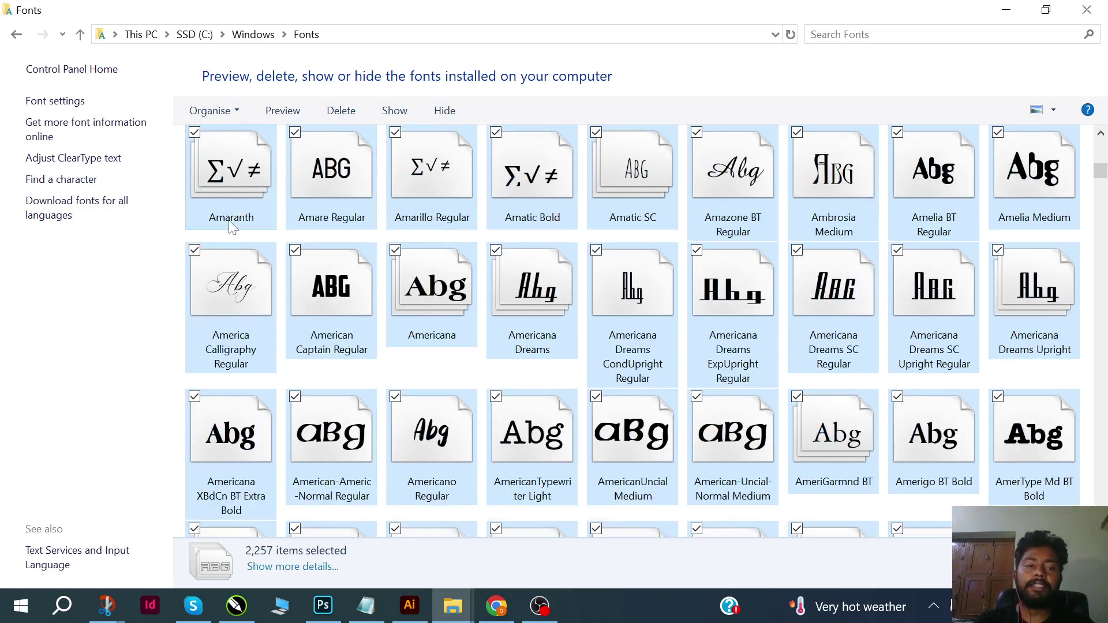
- Look through the Windows Fonts list and the backup Font folder, and select every installed font again
click(233, 179)
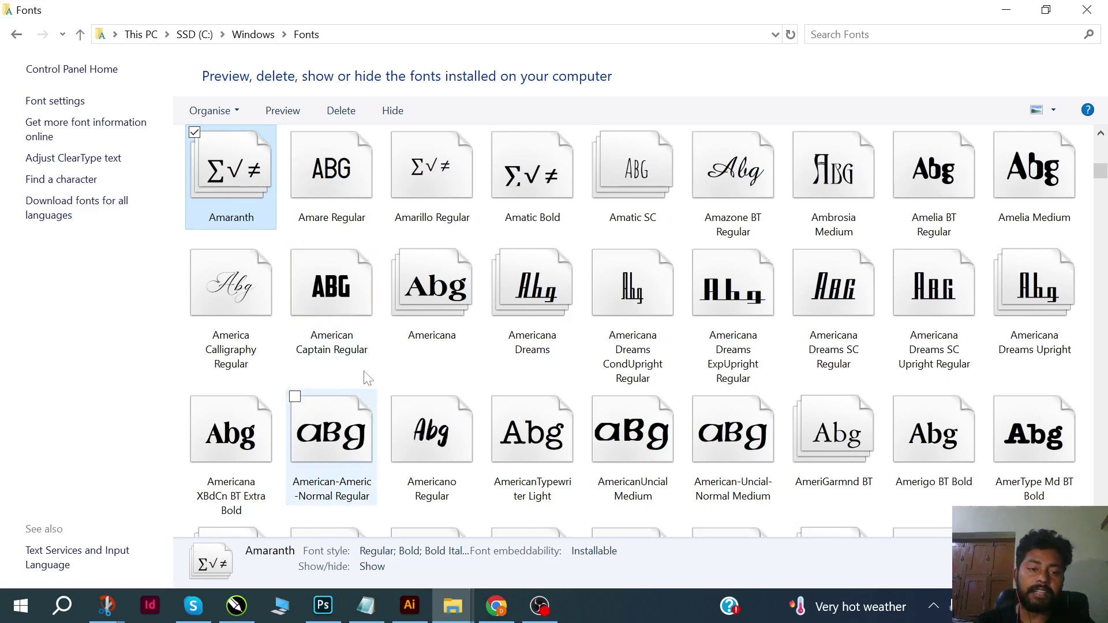
scroll(367, 378, up, 2)
scroll(367, 378, down, 2)
key(alt+Tab)
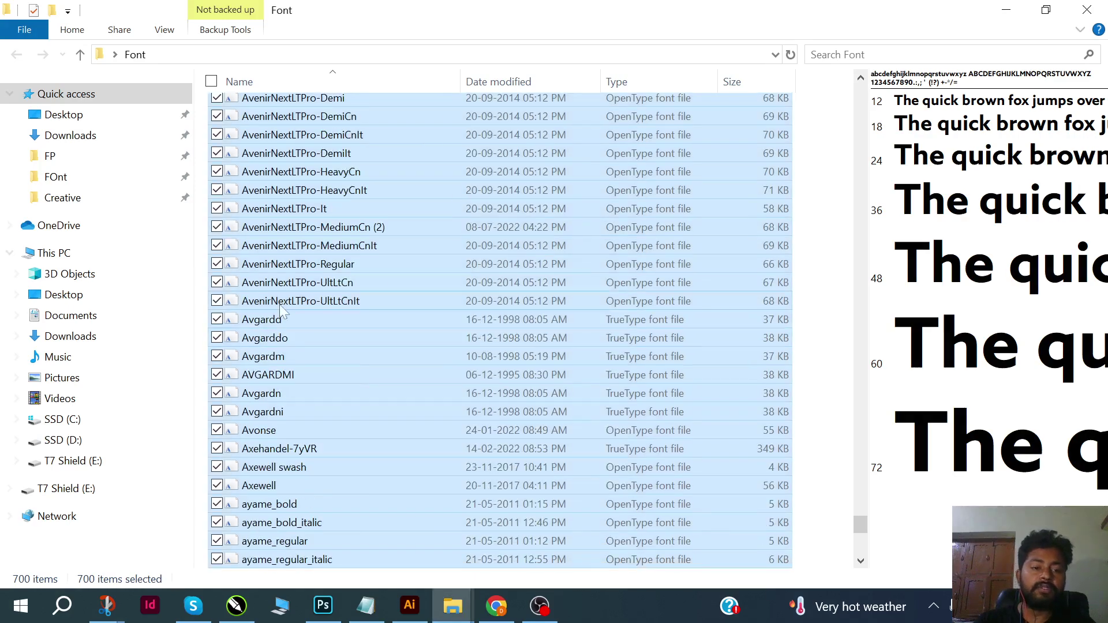
scroll(351, 341, up, 6)
key(alt+Tab)
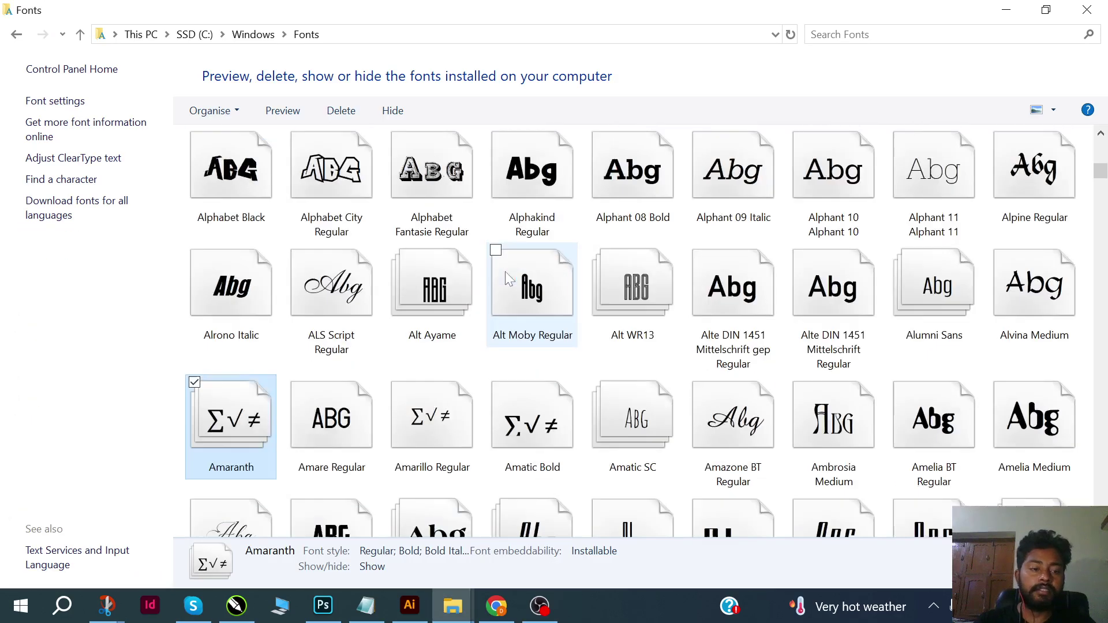
scroll(505, 271, up, 6)
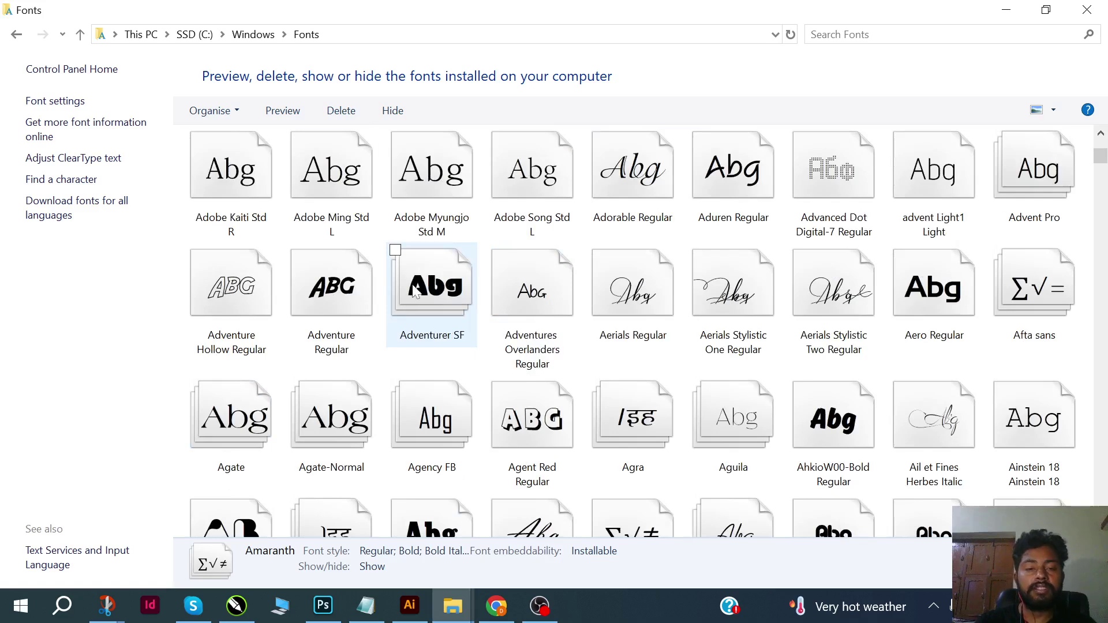
scroll(415, 292, down, 3)
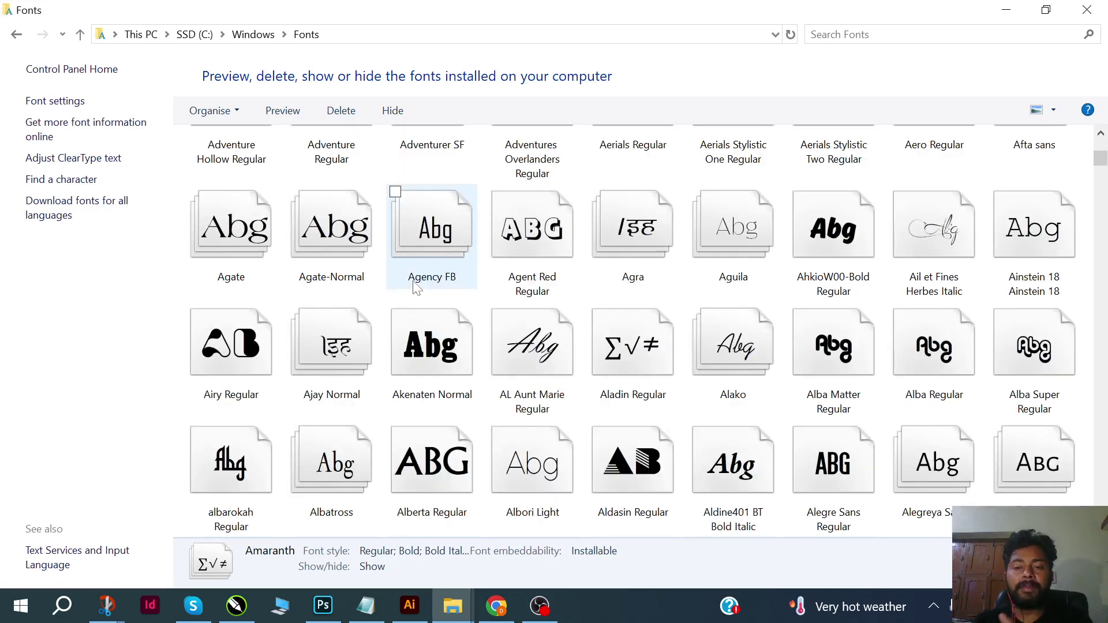
scroll(417, 289, down, 4)
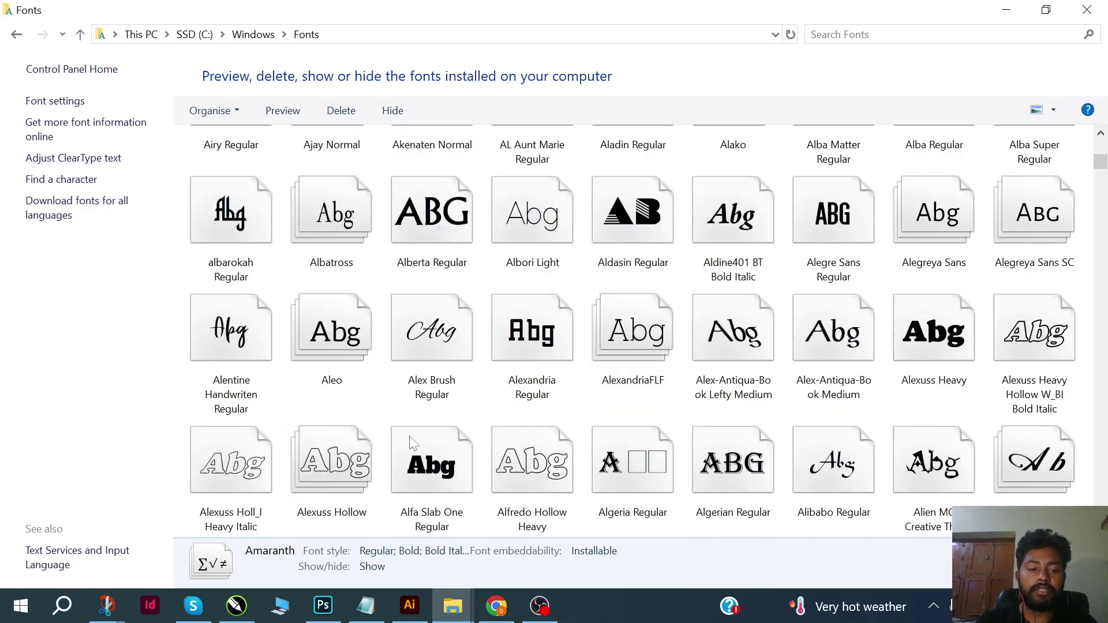
key(ctrl+a)
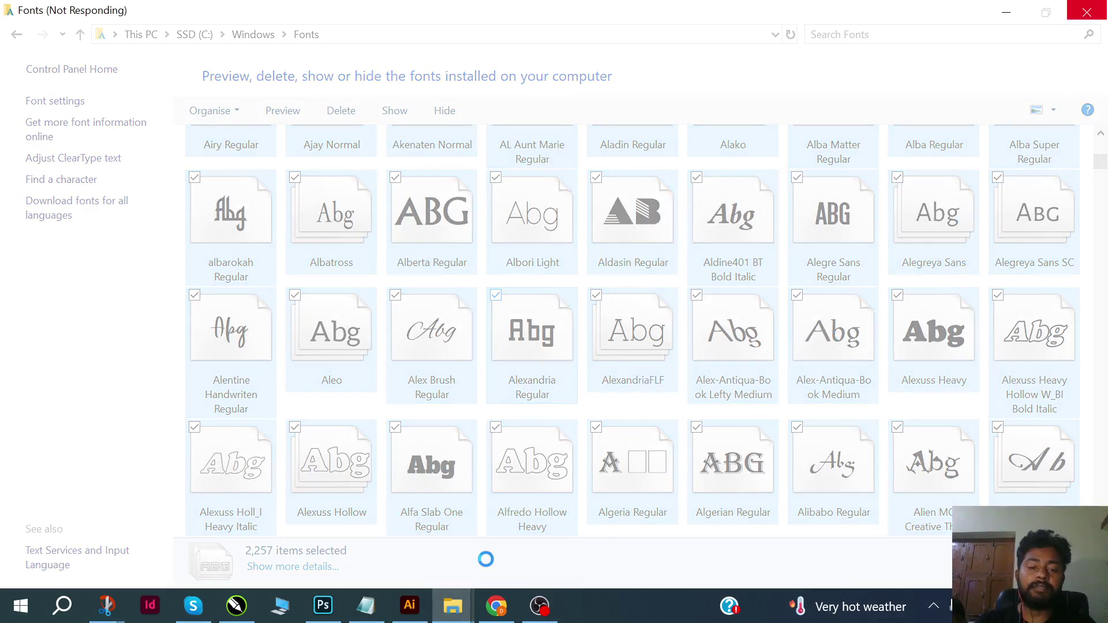
- Switch to the Font folder window and install all of its selected font files
mouse_move(453, 606)
click(507, 537)
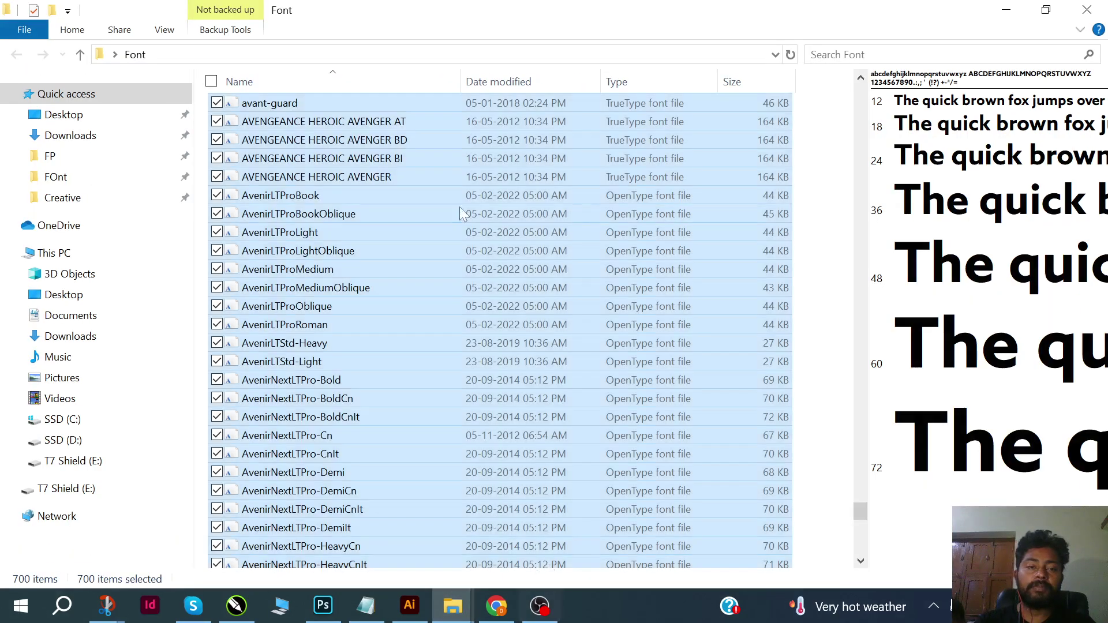
scroll(460, 207, down, 15)
scroll(452, 301, up, 8)
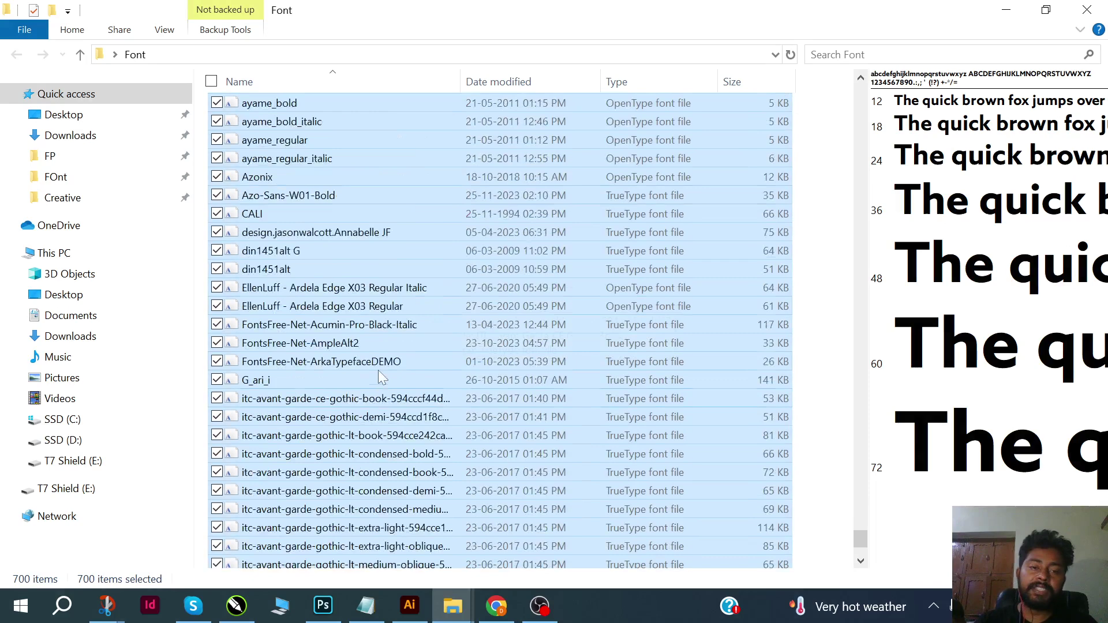
scroll(458, 276, up, 5)
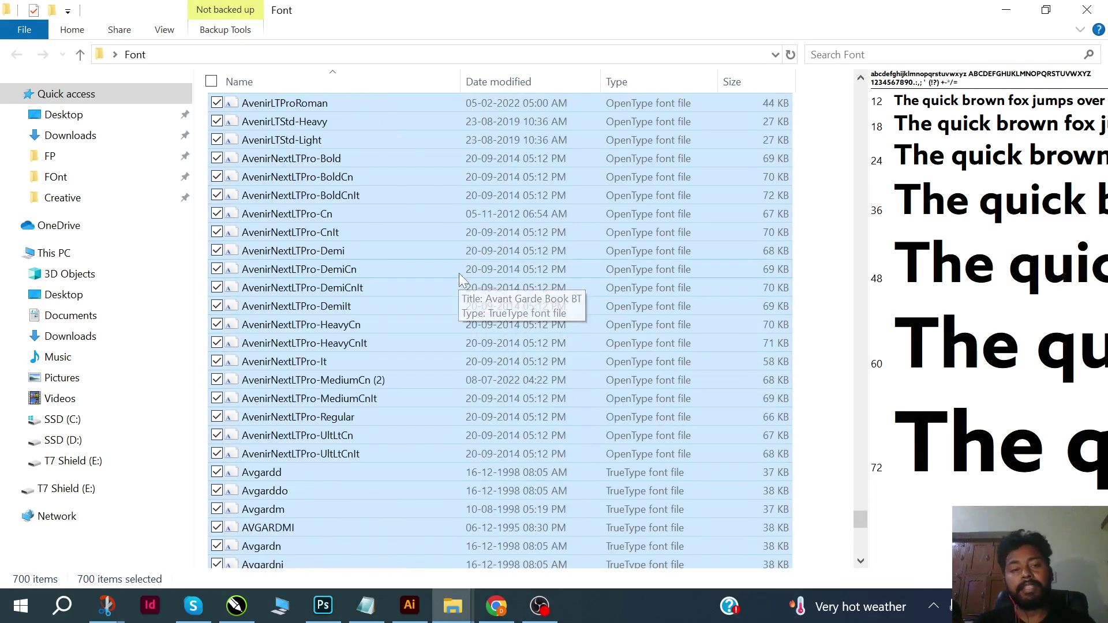
right_click(325, 194)
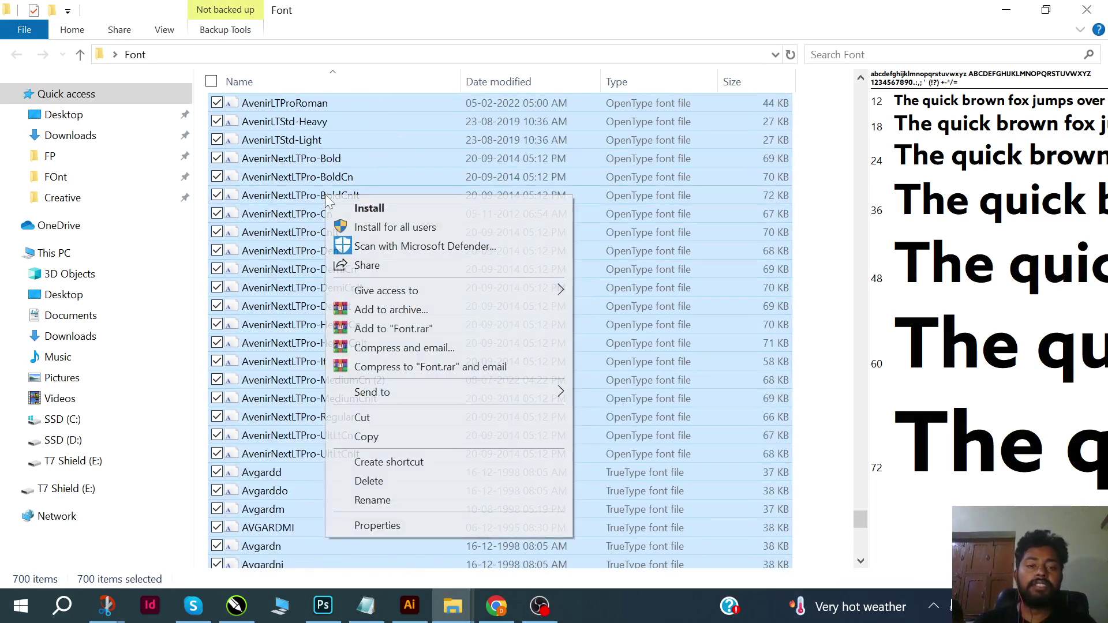
click(407, 209)
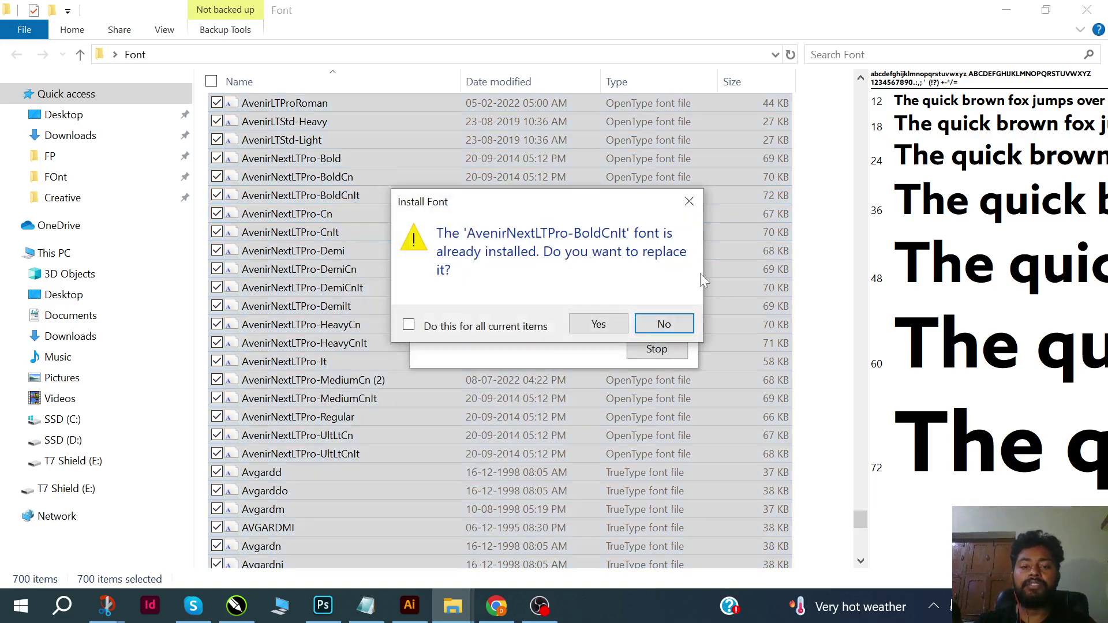
- Replace the installed AvenirNextLTPro-BoldCnIt, AvenirNextLTPro-Cn and AvenirNextLTPro-CnIt fonts, and decline replacement for all remaining current items
click(592, 327)
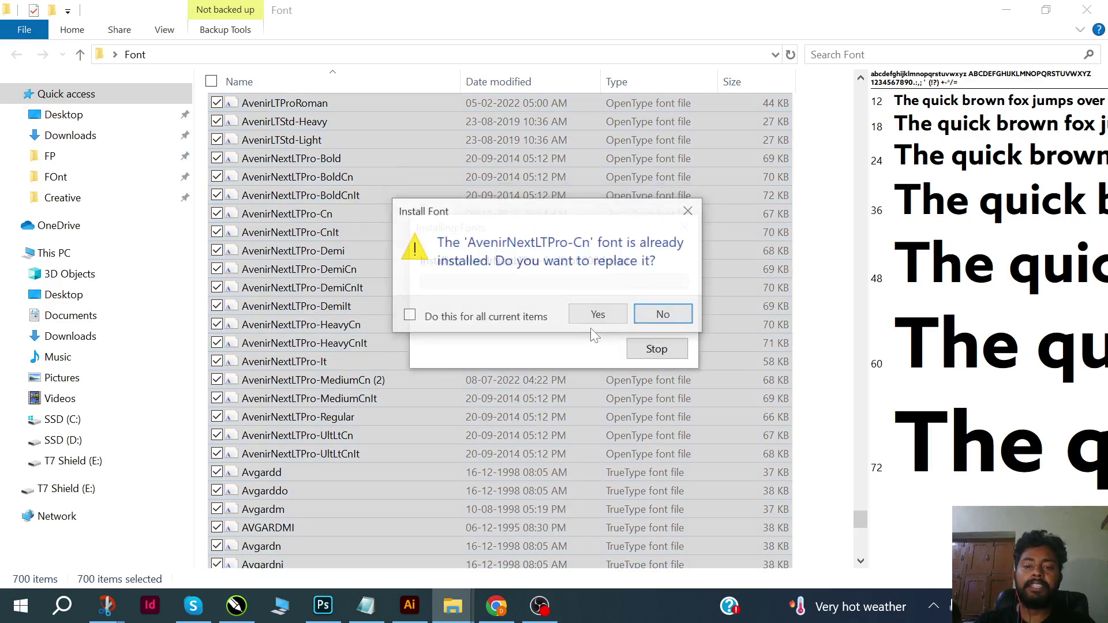
click(597, 317)
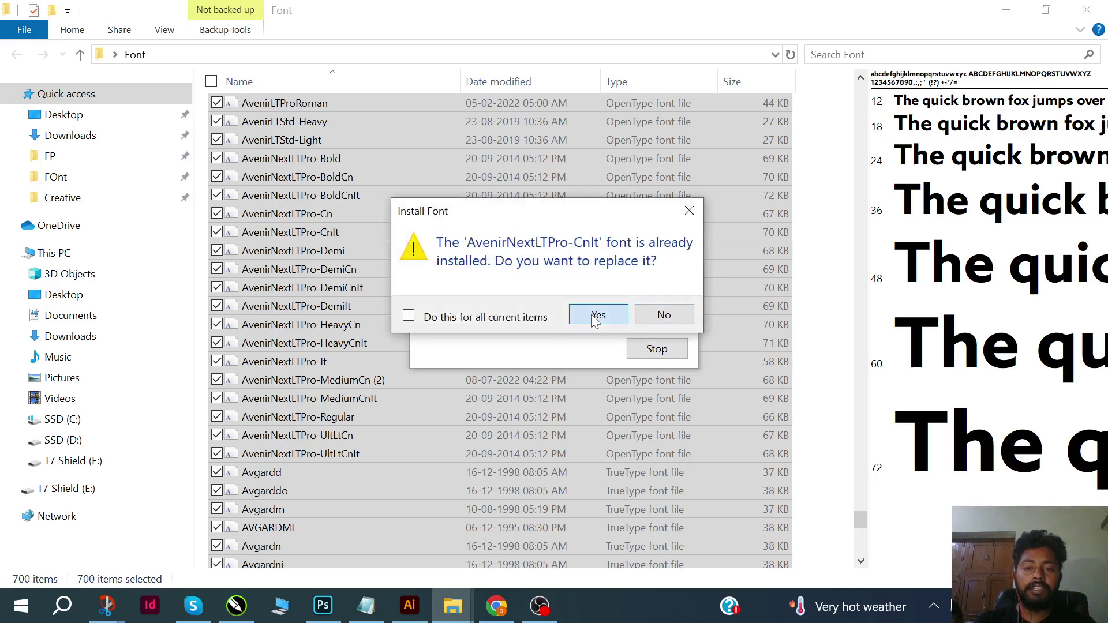
click(592, 315)
click(688, 201)
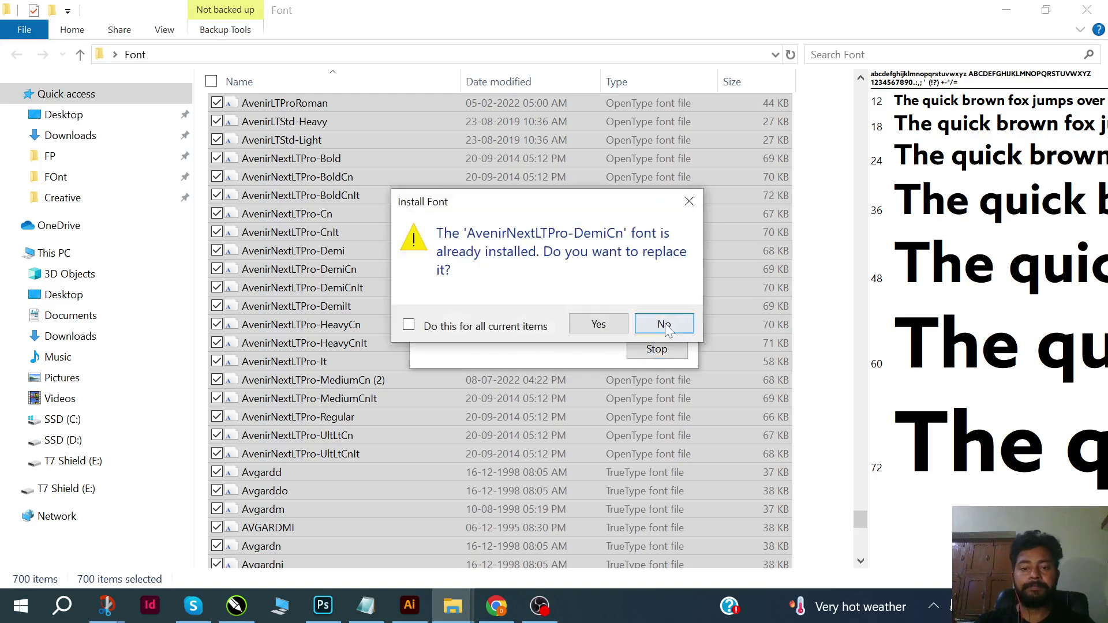
click(662, 324)
click(409, 325)
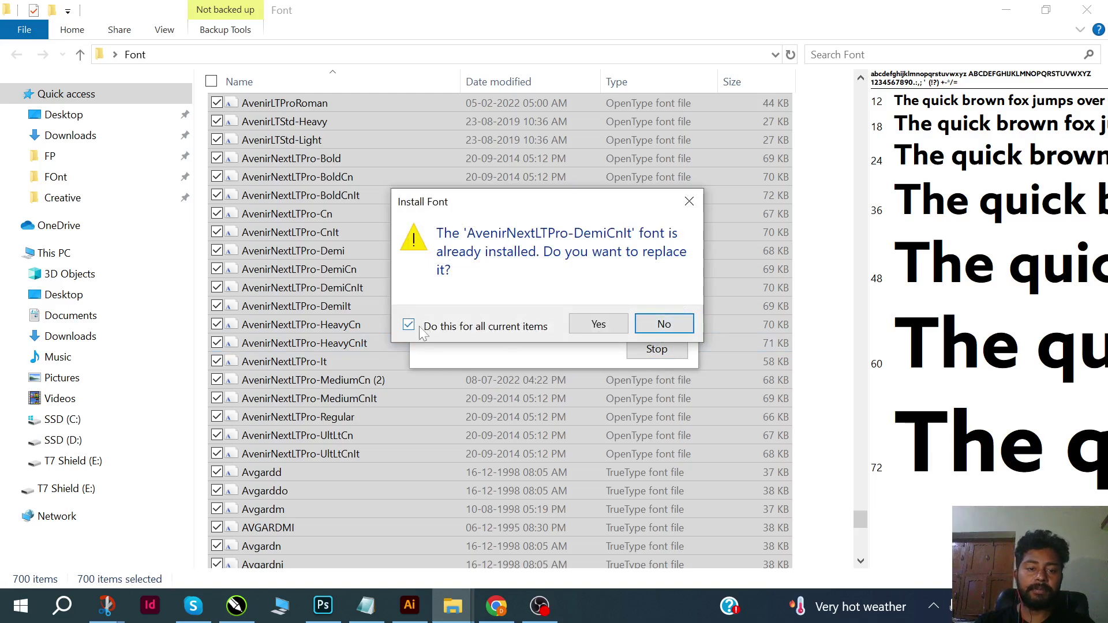
click(664, 325)
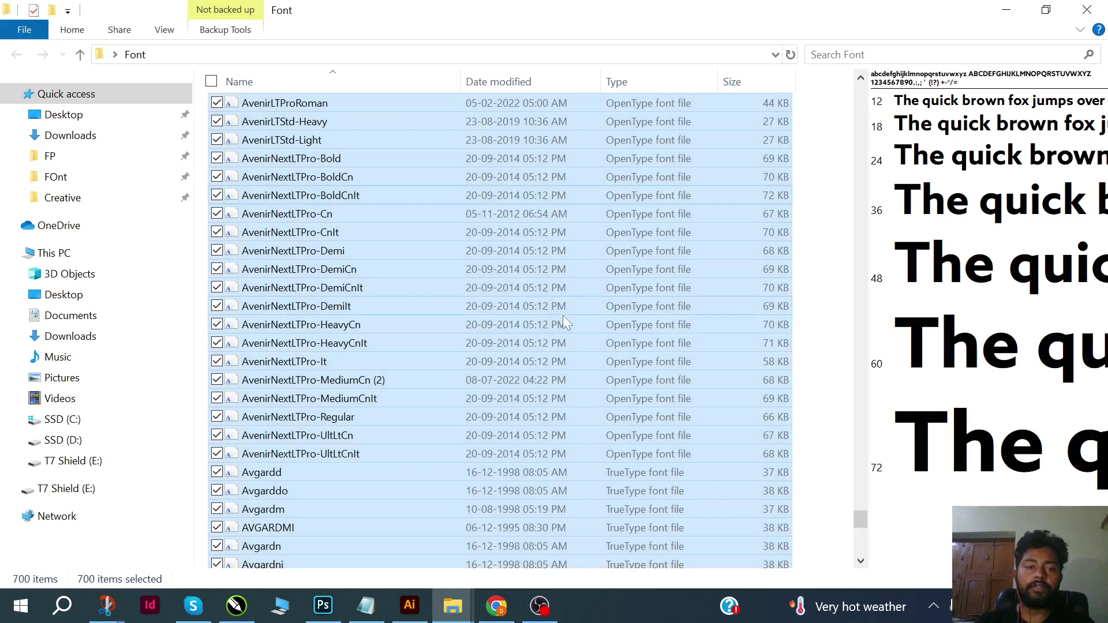
- Reduce the selection to the AvenirNextLTPro-HeavyCn file and look through the Font folder's list
click(559, 317)
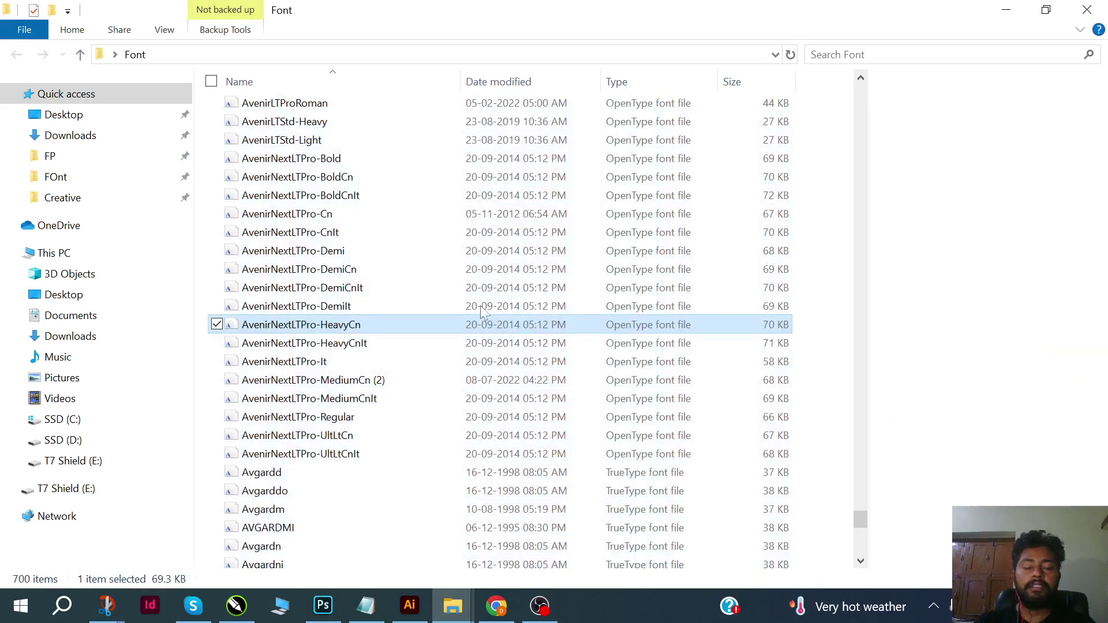
scroll(485, 321, down, 4)
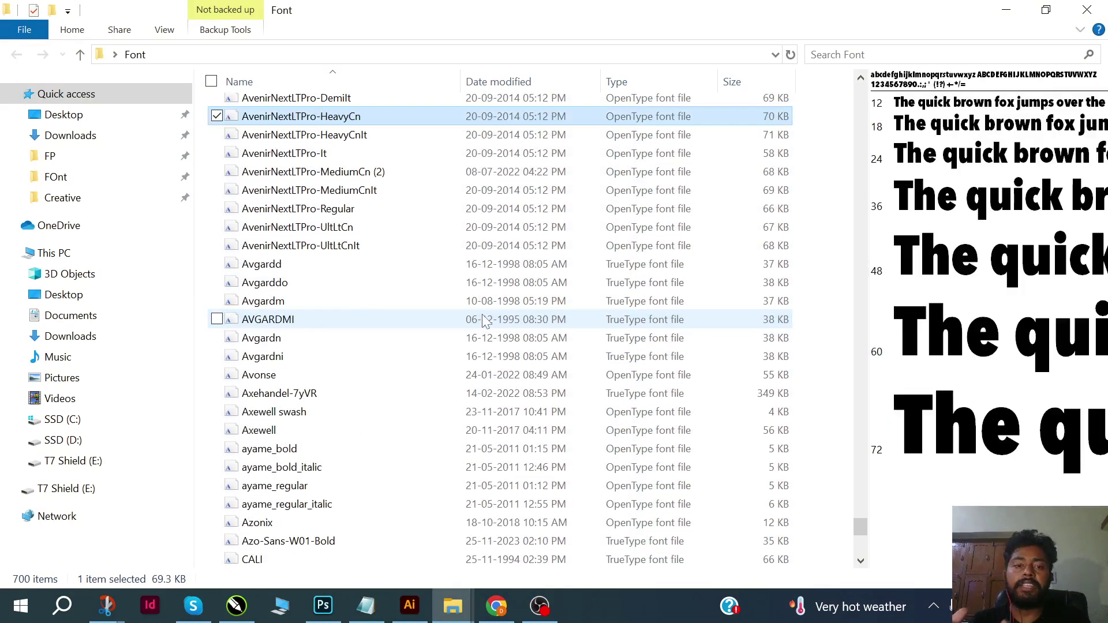